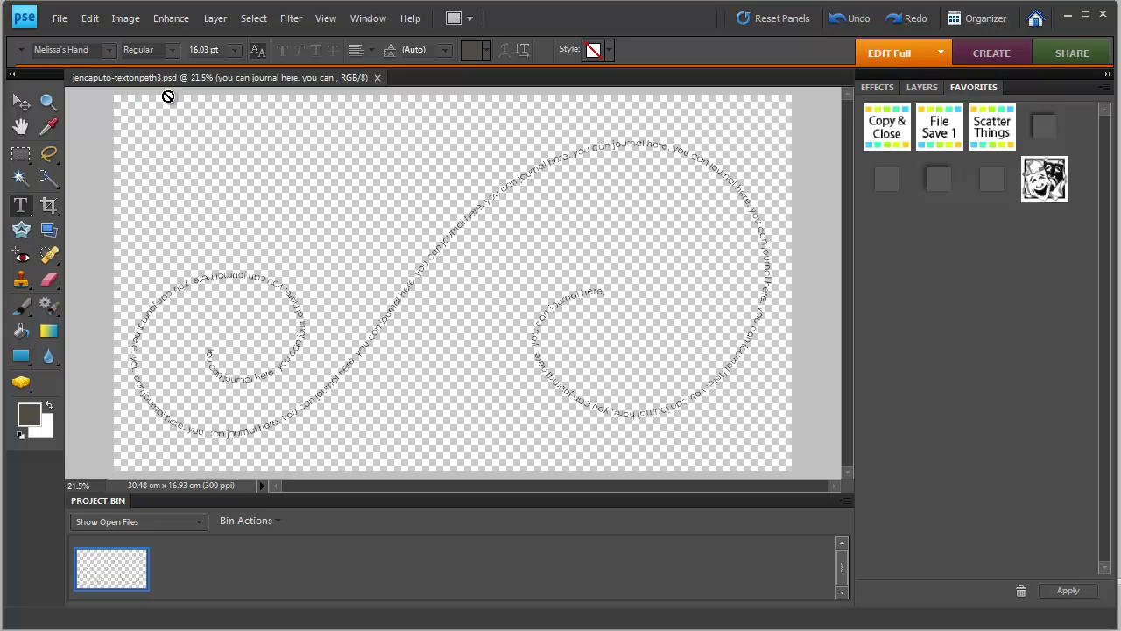
- Show the Layers panel listing the 'you can journal here. you can' text-on-path layer
left_click(916, 91)
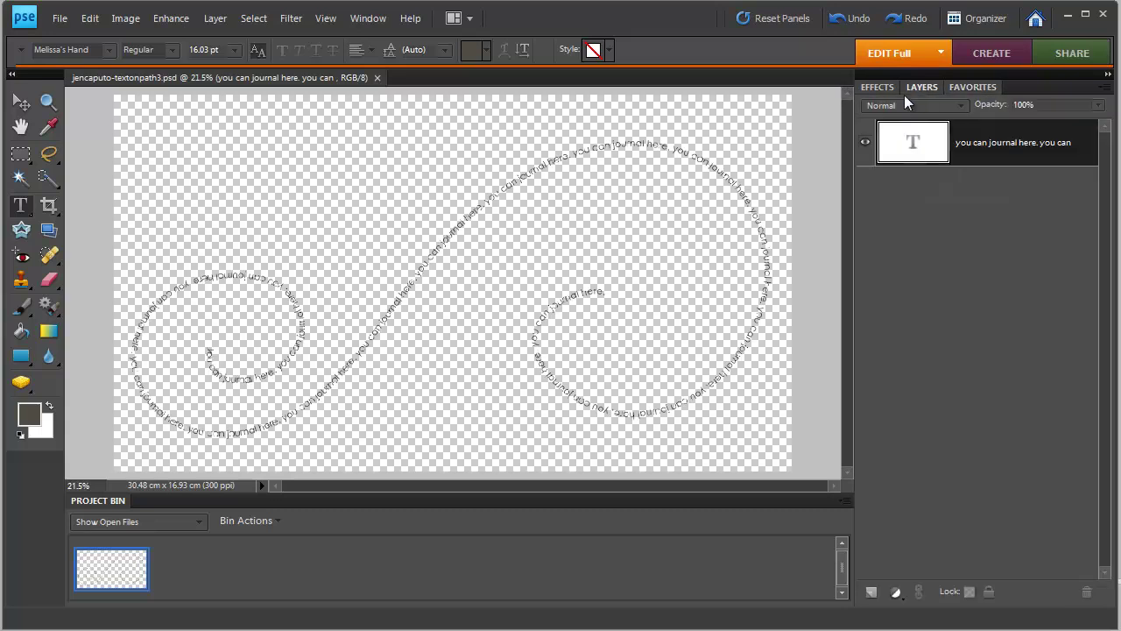
- Add Layer 1 filled with dark taupe and move it beneath the swirl text layer
left_click(868, 592)
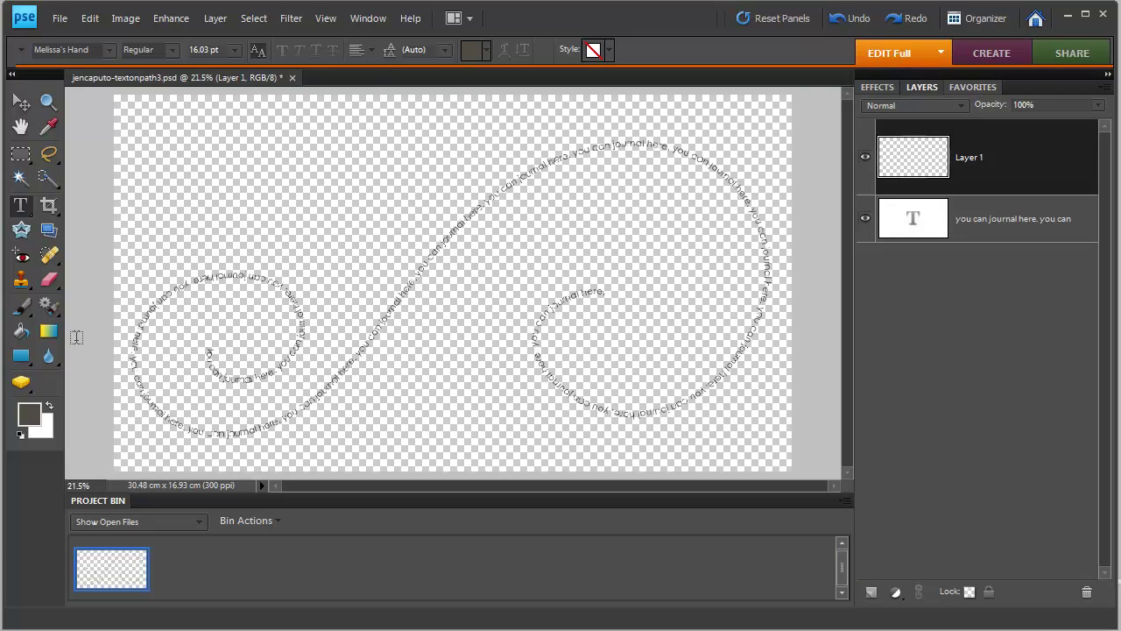
key("k")
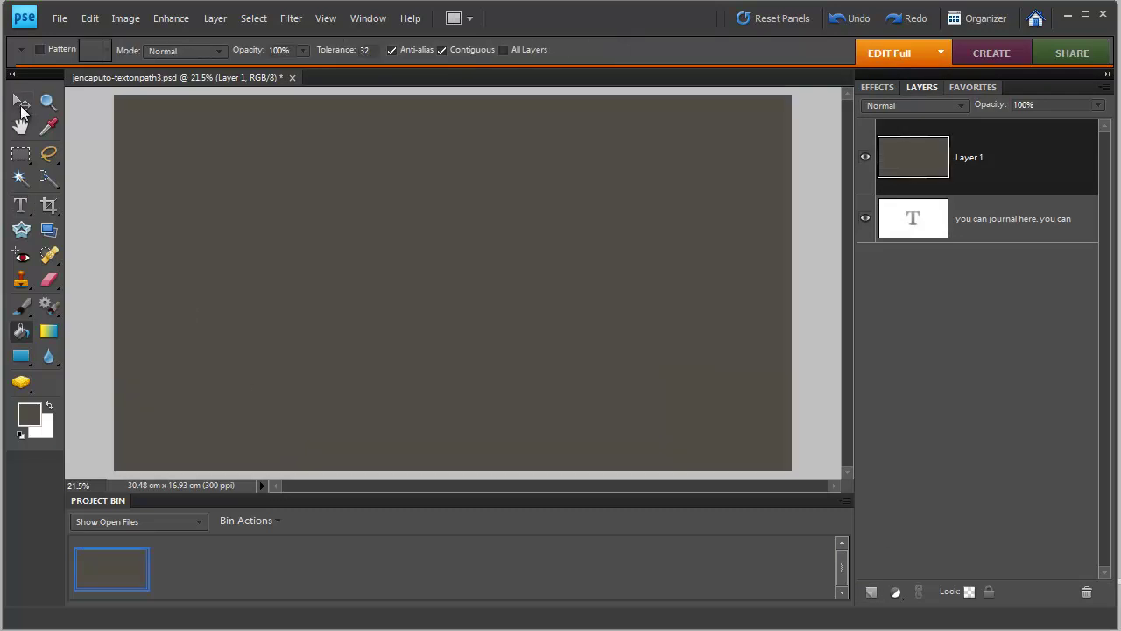
left_click(21, 103)
left_click_drag(893, 162, 901, 263)
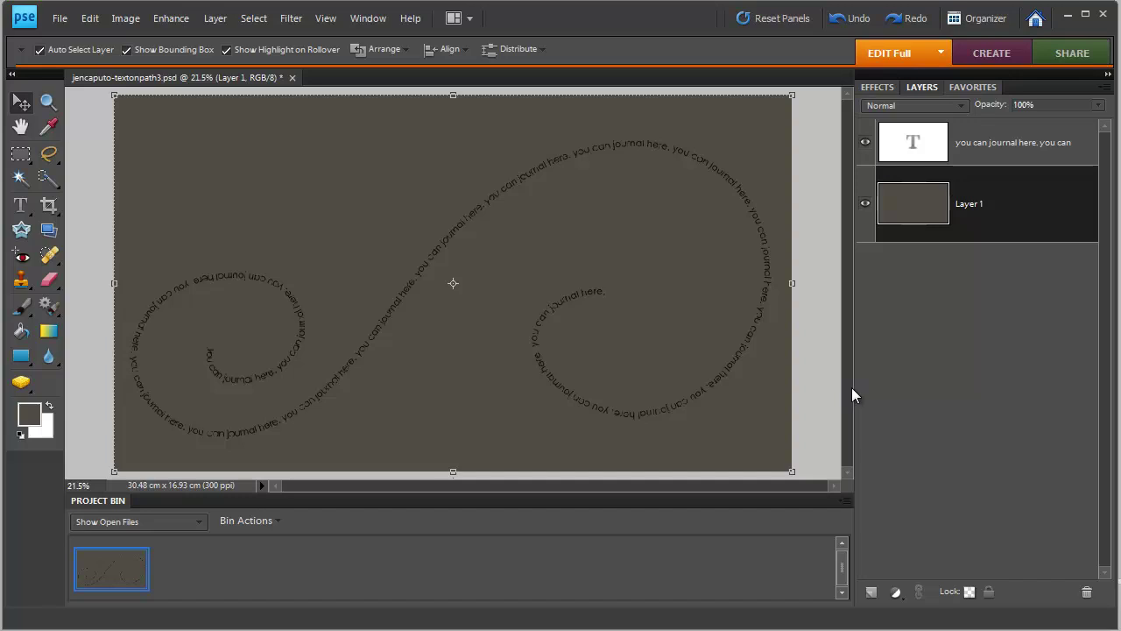
- Scale the swirl text to 60.1%, rotate it −32.1°, and commit the transform
left_click(192, 295)
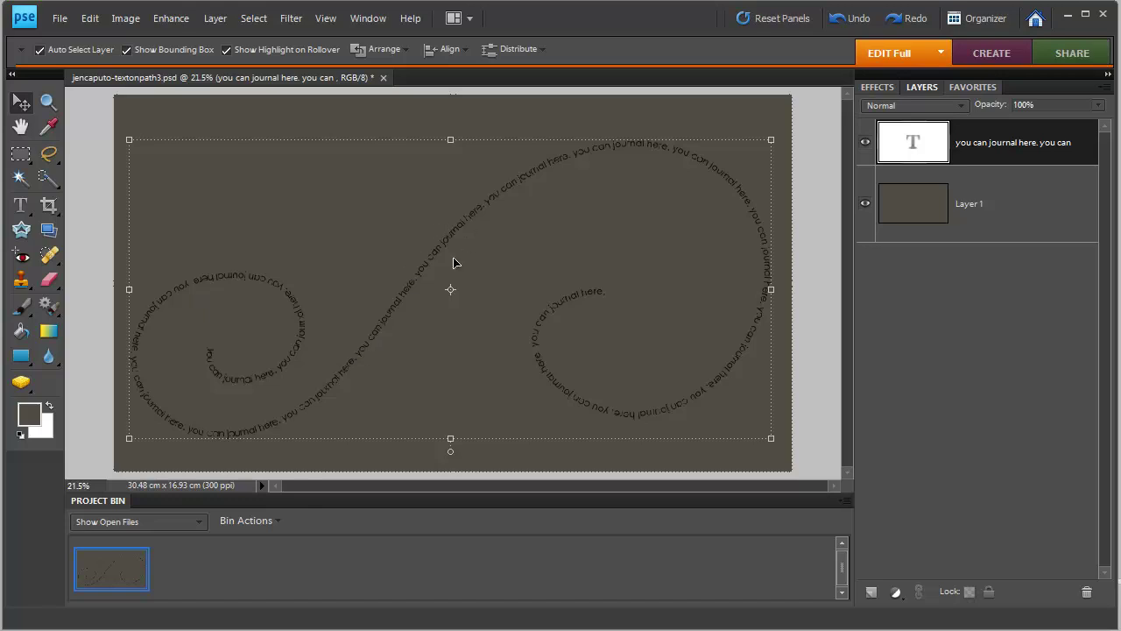
left_click_drag(773, 440, 705, 422)
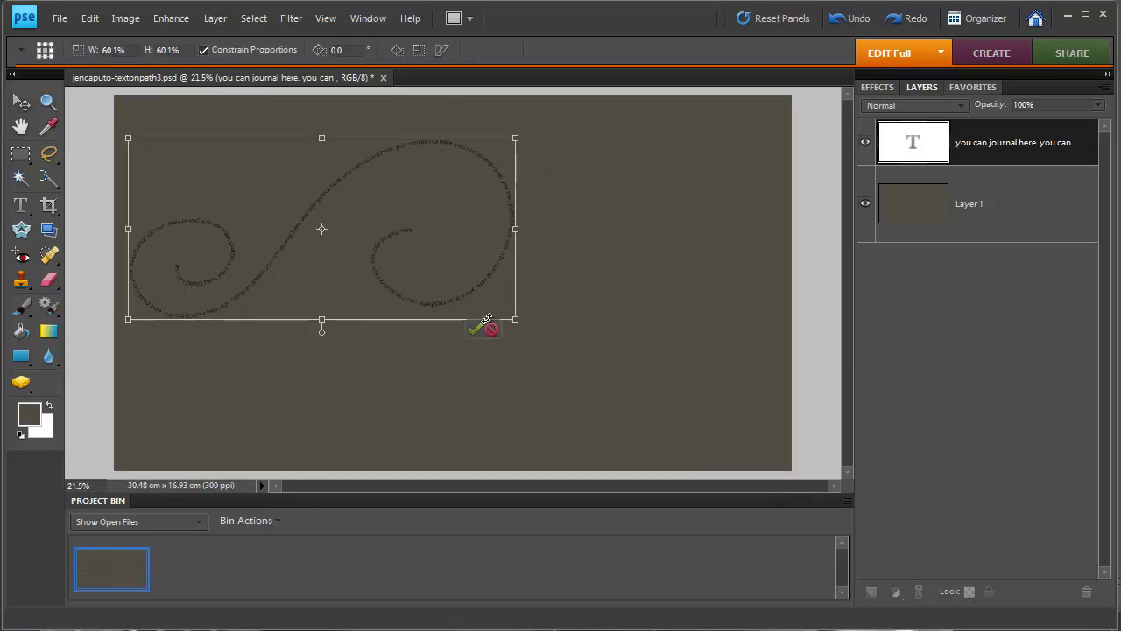
left_click_drag(511, 271, 621, 338)
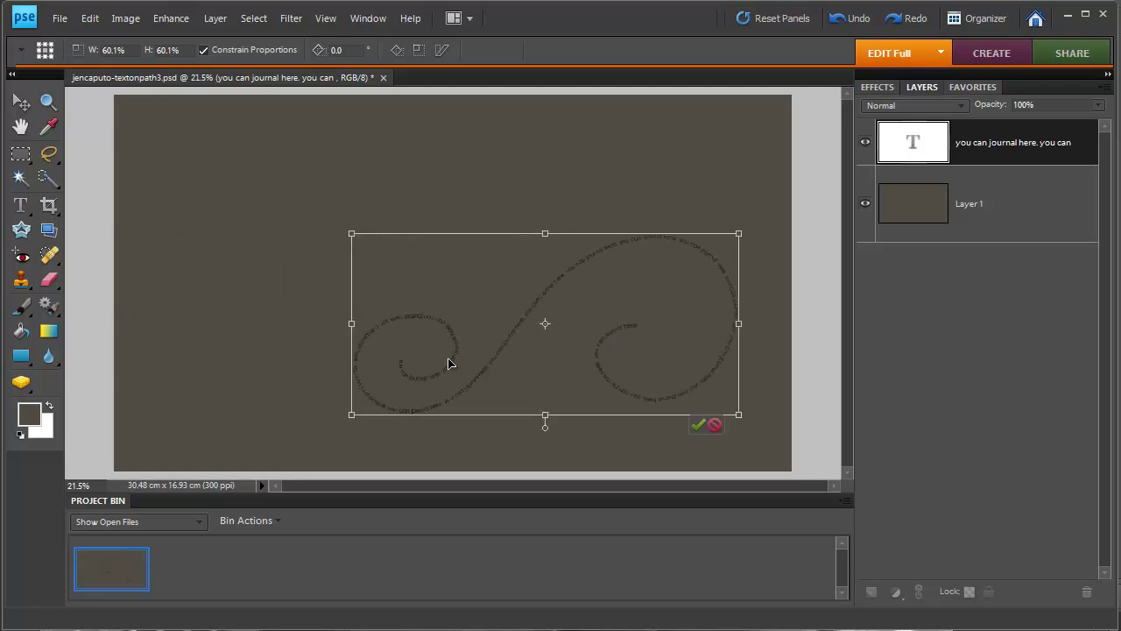
left_click_drag(544, 426, 567, 417)
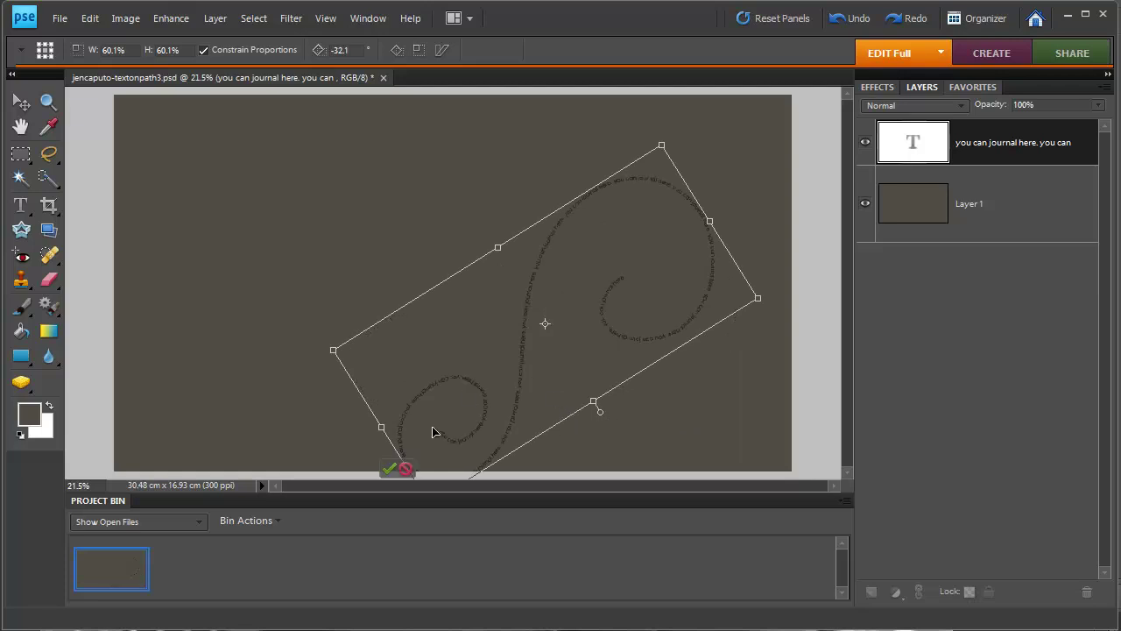
left_click(390, 472)
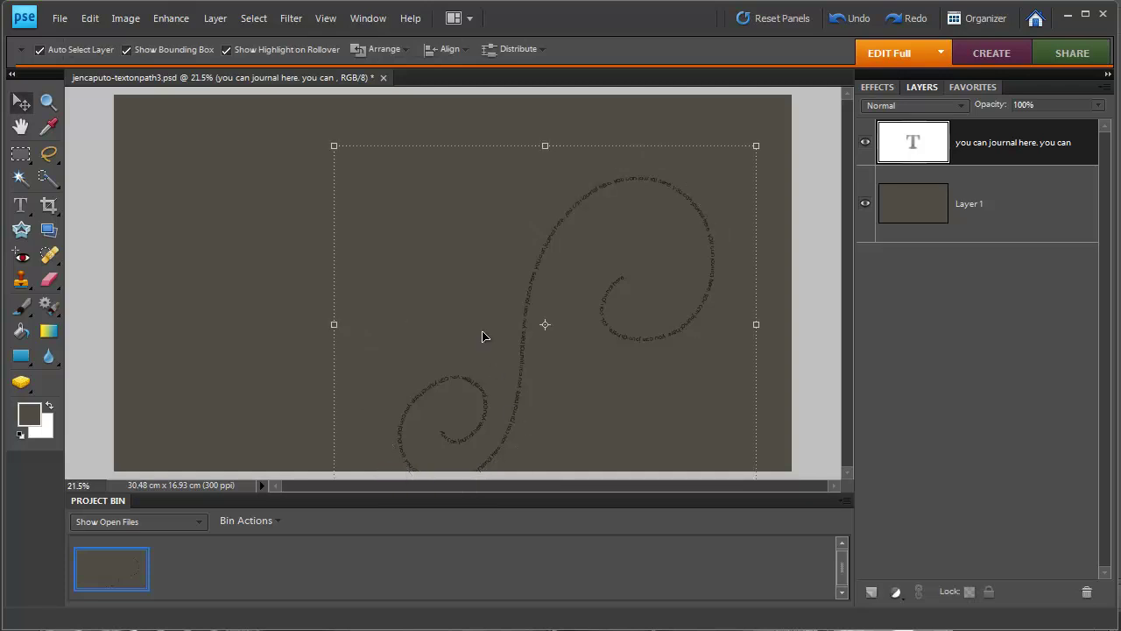
- Select all the swirl path text, set it to 36 pt, and replace it with new wording
key("t")
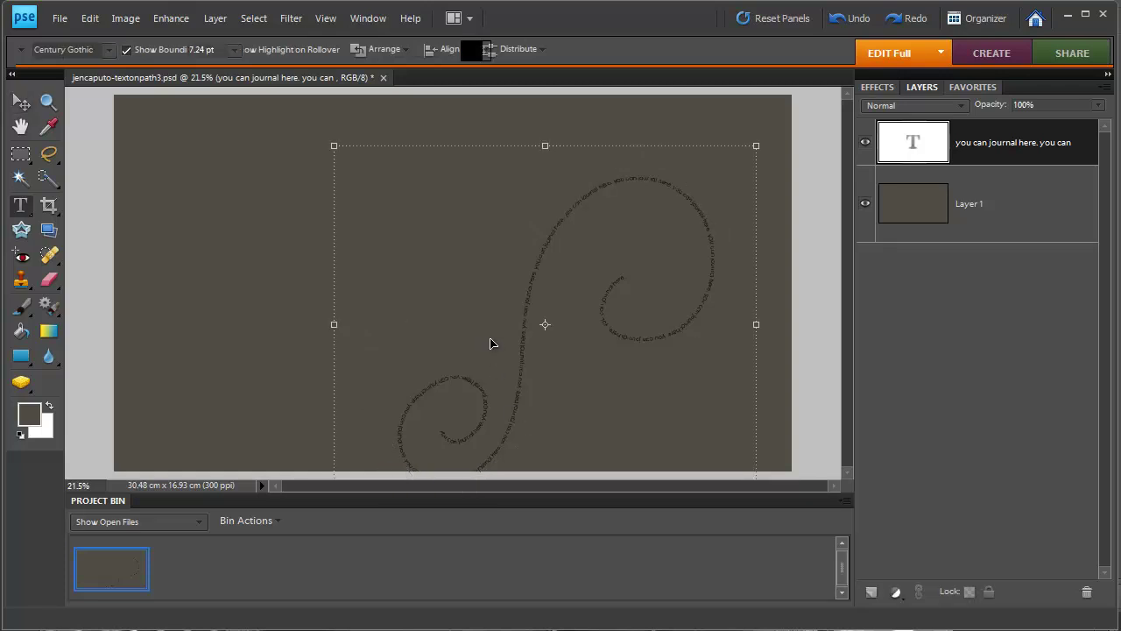
left_click(519, 382)
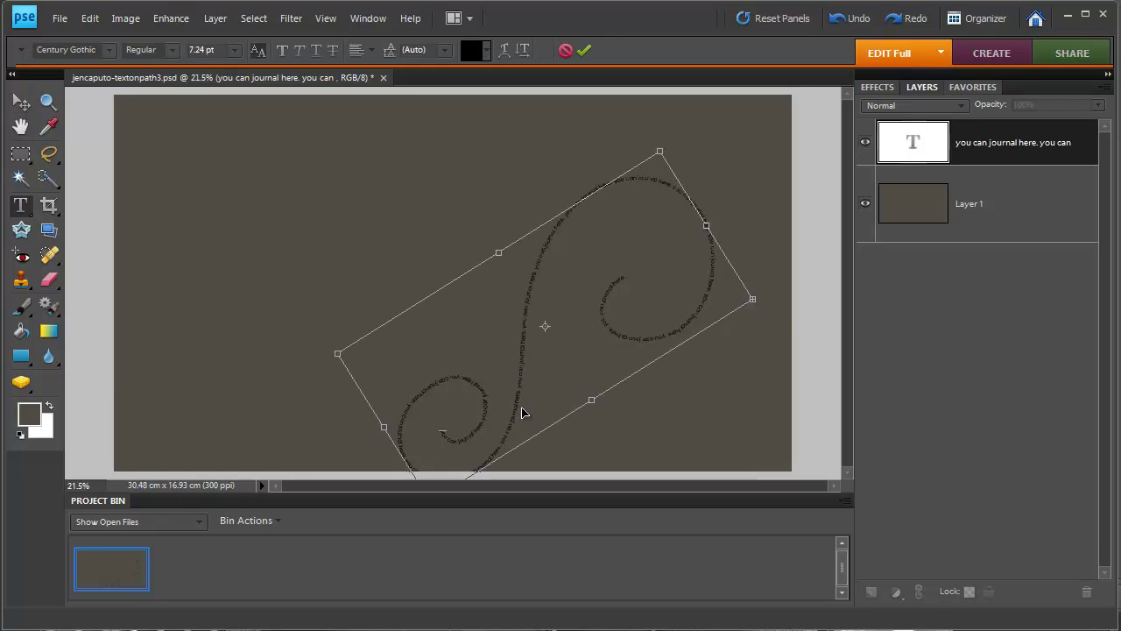
key("ctrl+a")
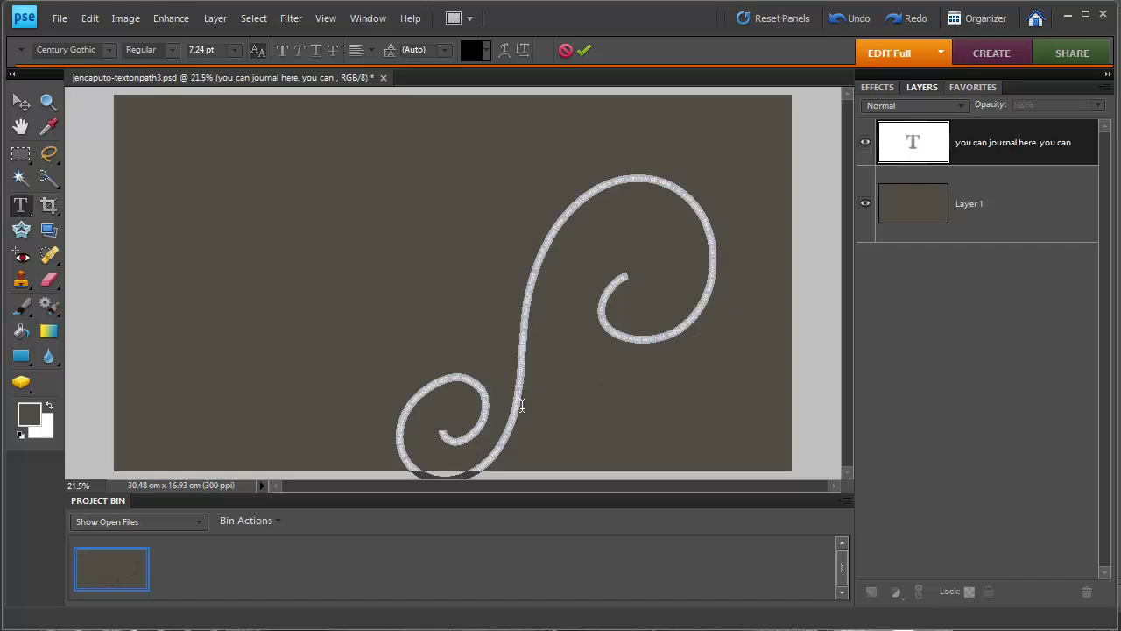
left_click(234, 50)
left_click(216, 248)
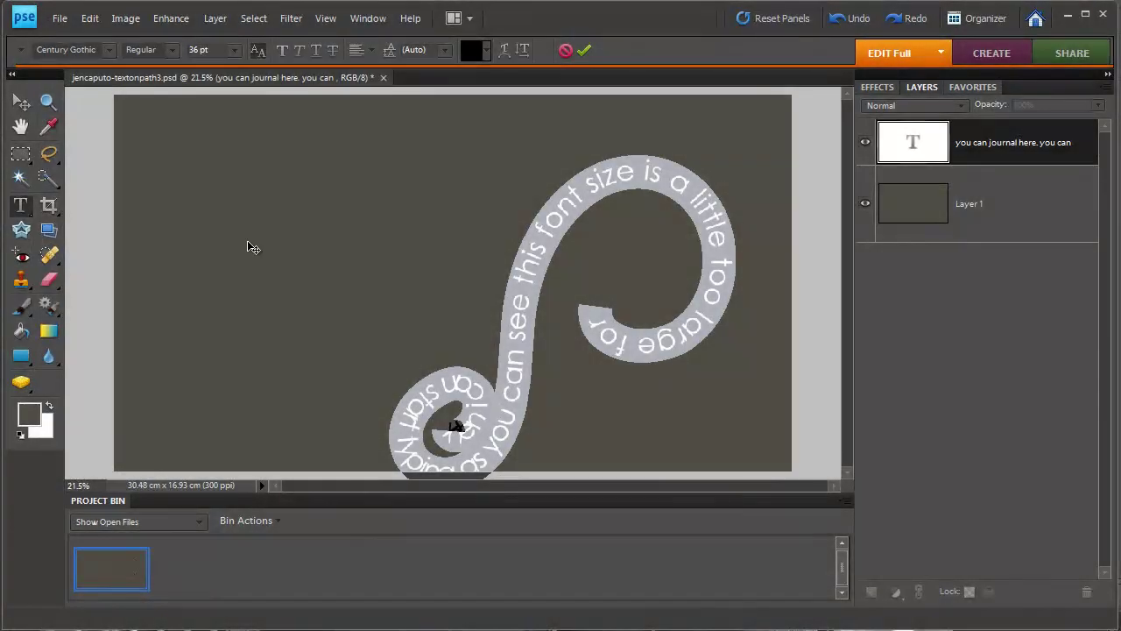
- Set the swirl text to 24 pt, end it with 'for the tight cruses in the swirl', and commit
left_click(232, 50)
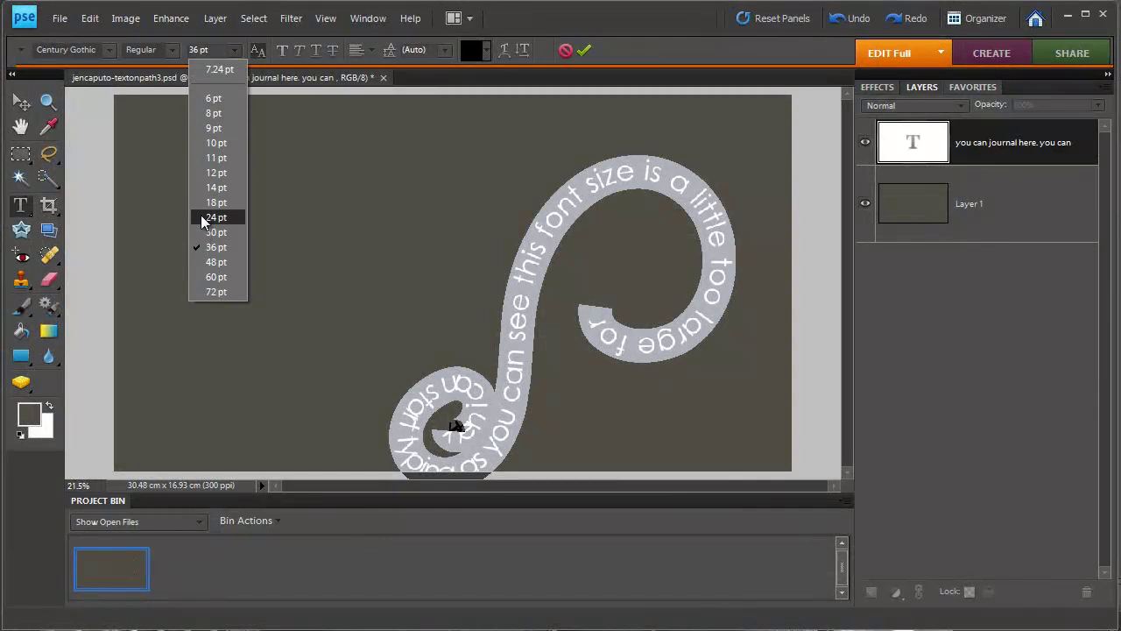
left_click(211, 230)
left_click(632, 170)
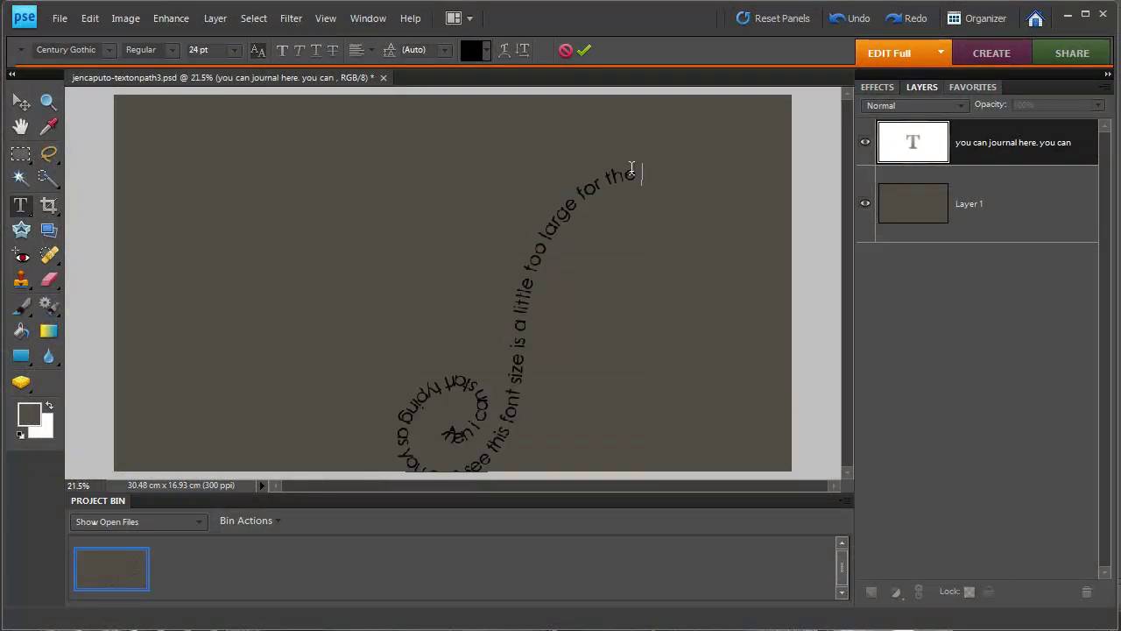
type("tight cruses in the swirl")
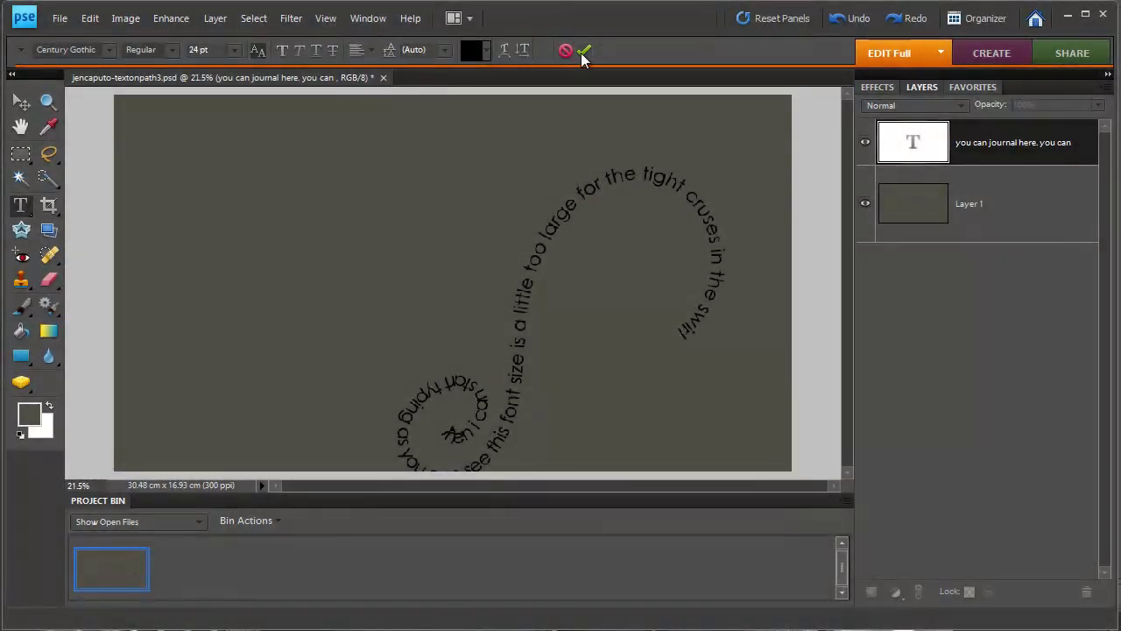
left_click(584, 51)
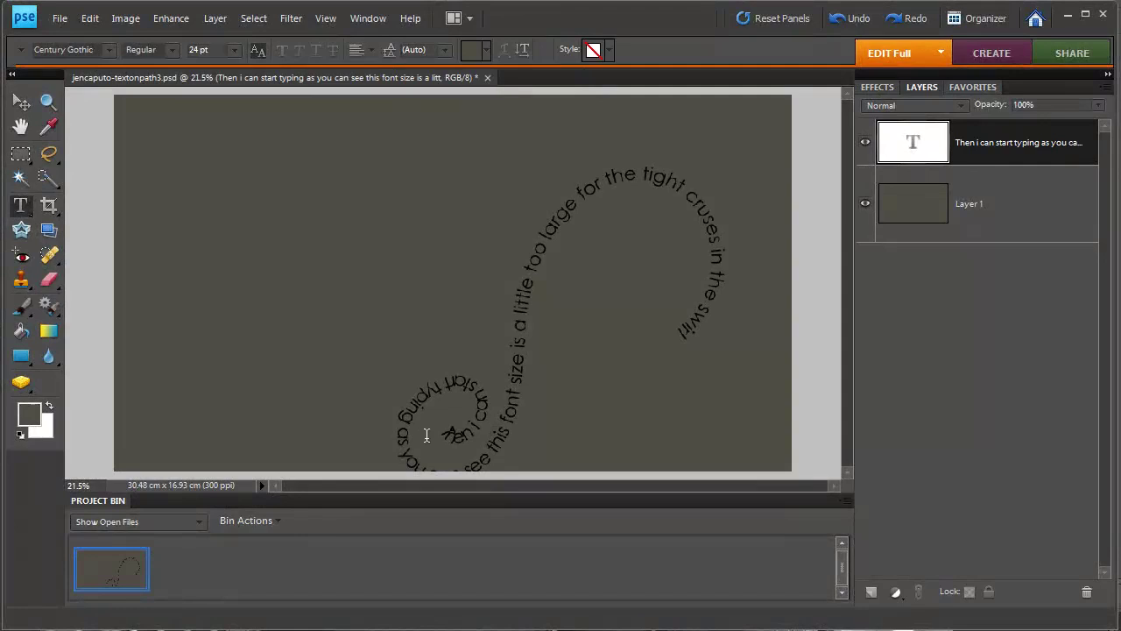
left_click(458, 438)
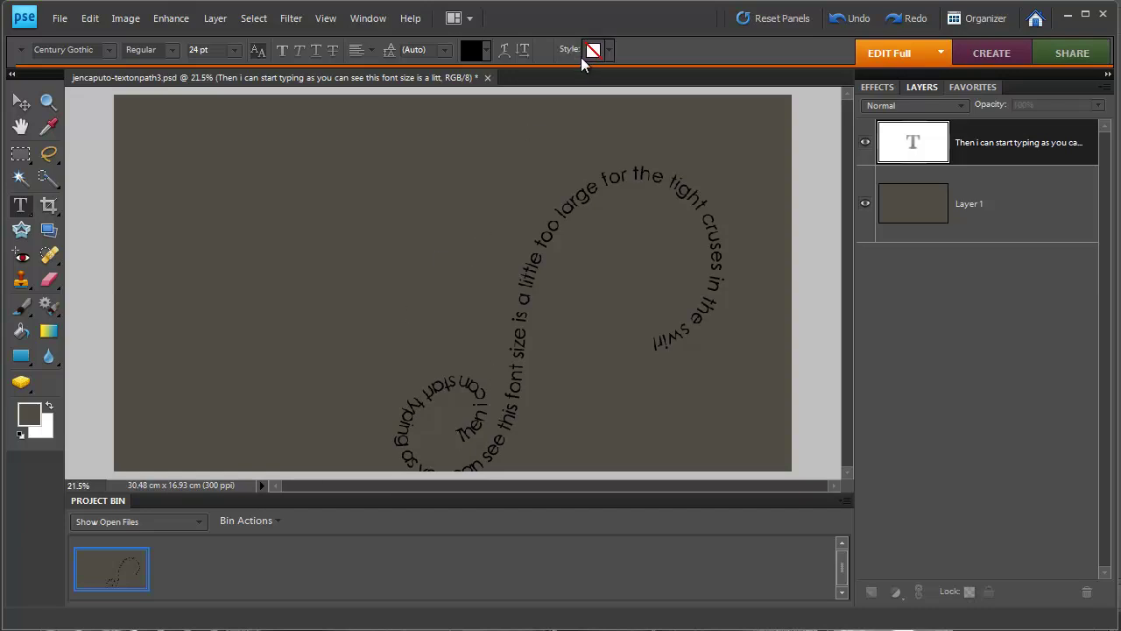
left_click(582, 52)
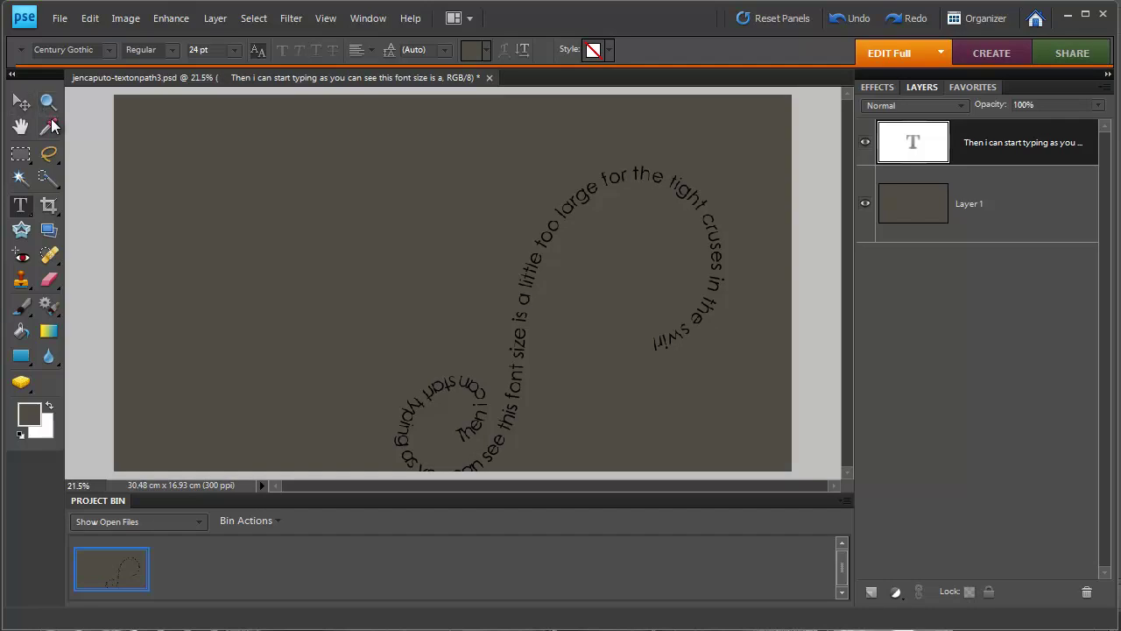
- Move the swirl text up and left, then recolour it white and commit
key("v")
left_click_drag(430, 426, 336, 376)
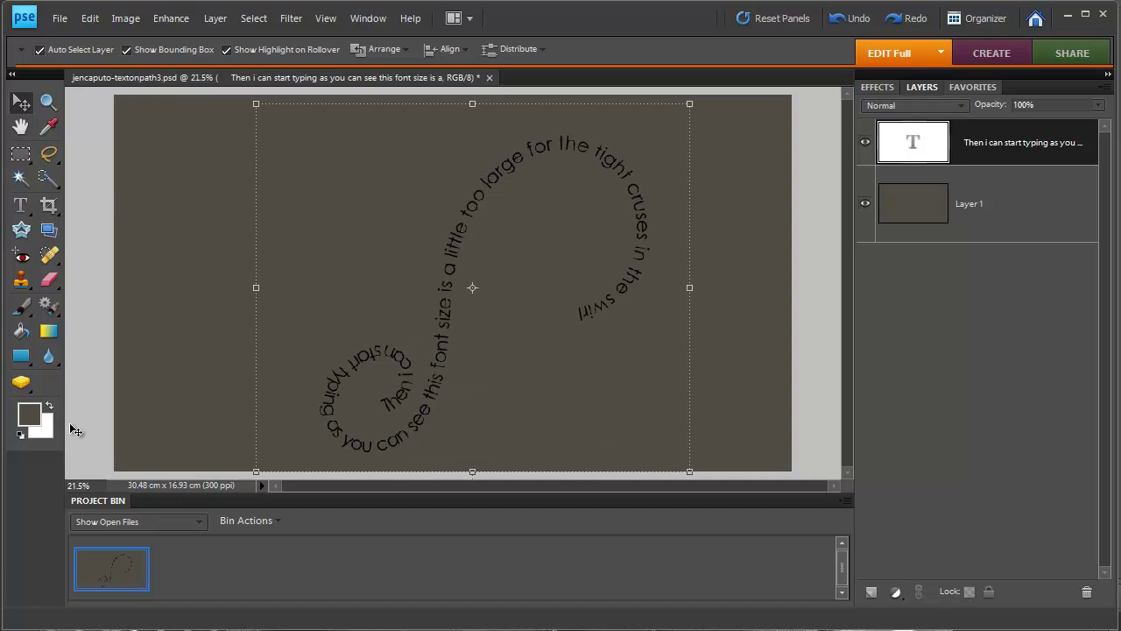
double_click(396, 403)
key("ctrl+a")
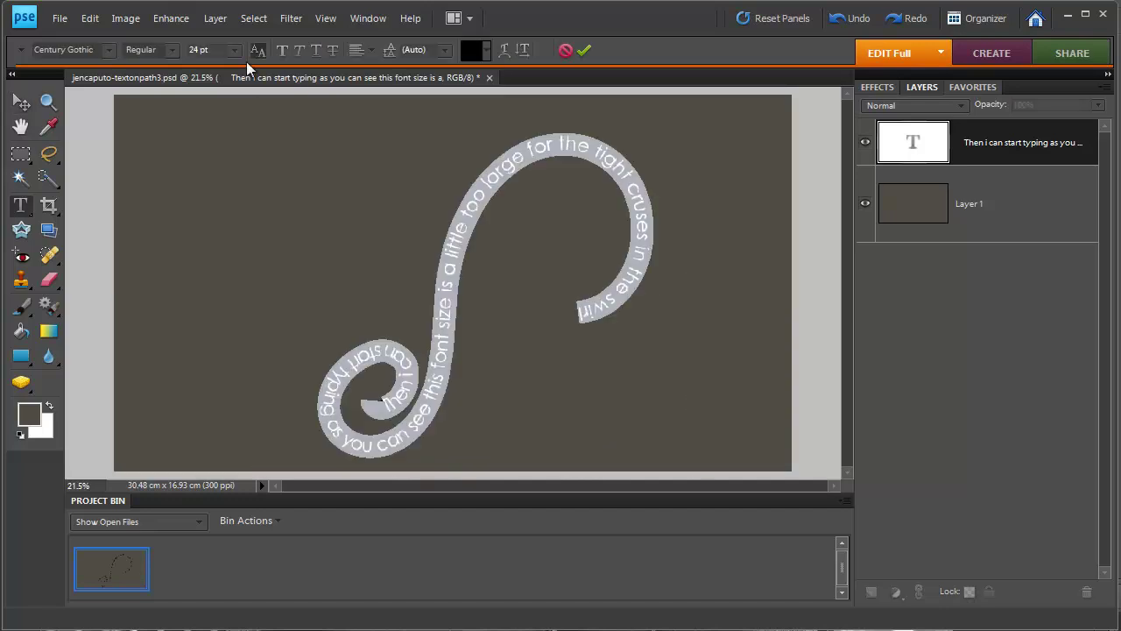
left_click(235, 50)
left_click(237, 53)
left_click(488, 52)
left_click(453, 78)
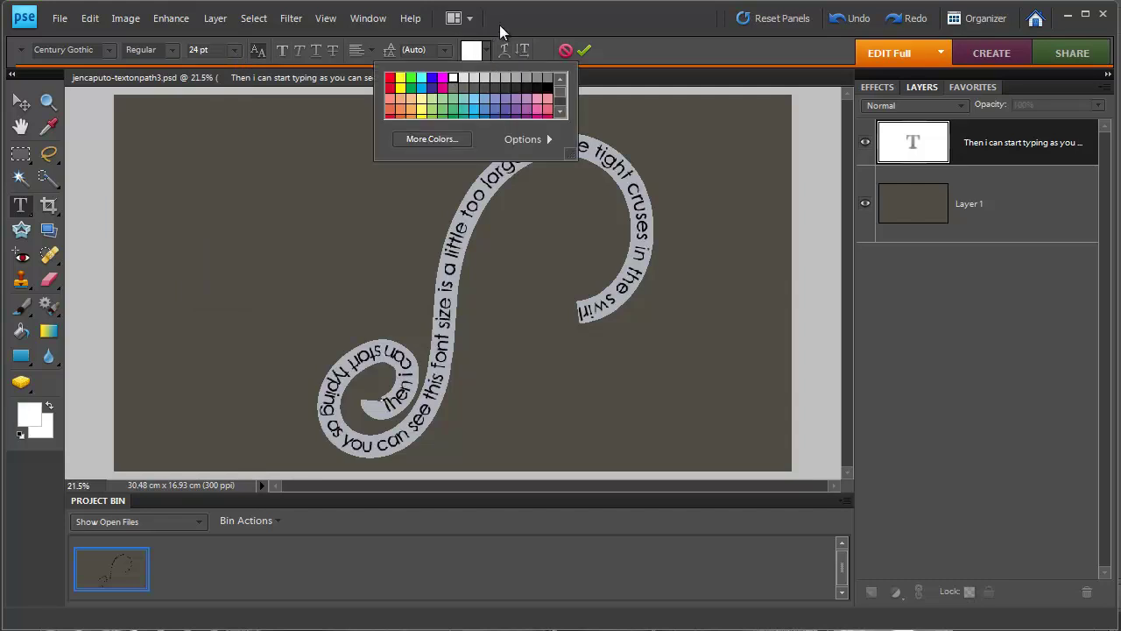
left_click(500, 31)
left_click(586, 51)
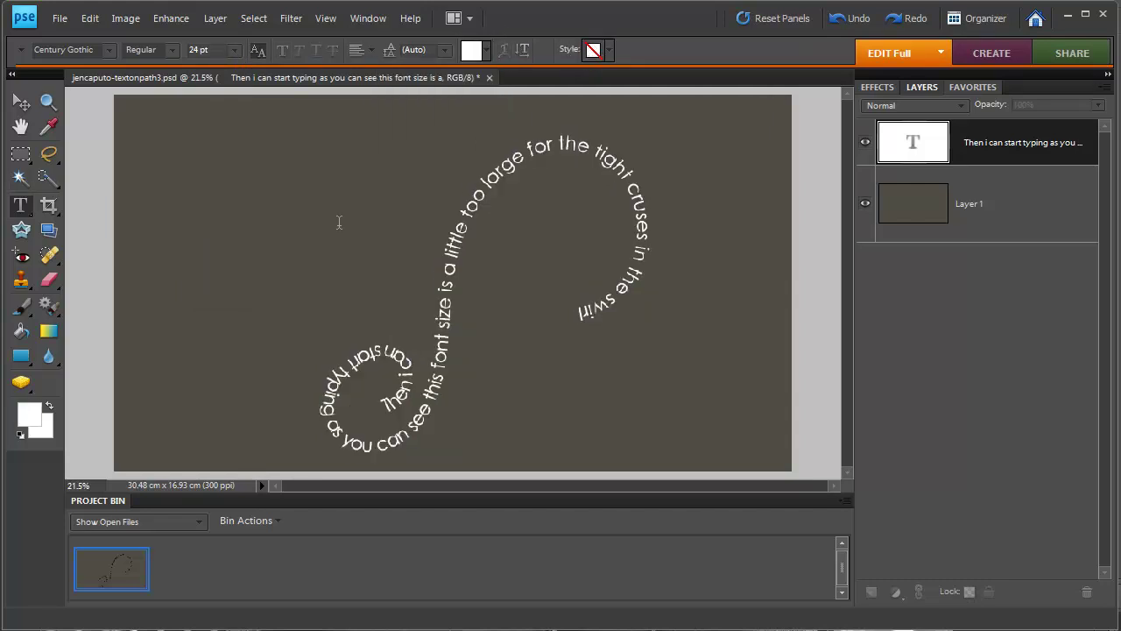
left_click(20, 102)
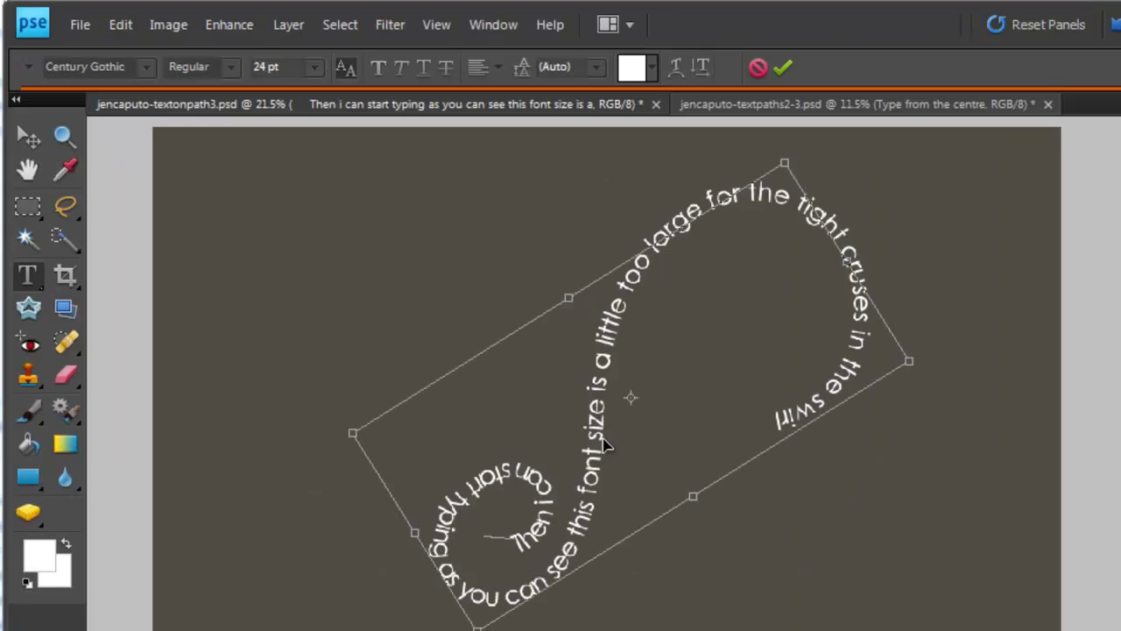
- Center the second document's S-path text and finish it with 'for a different look'
key("ctrl+a")
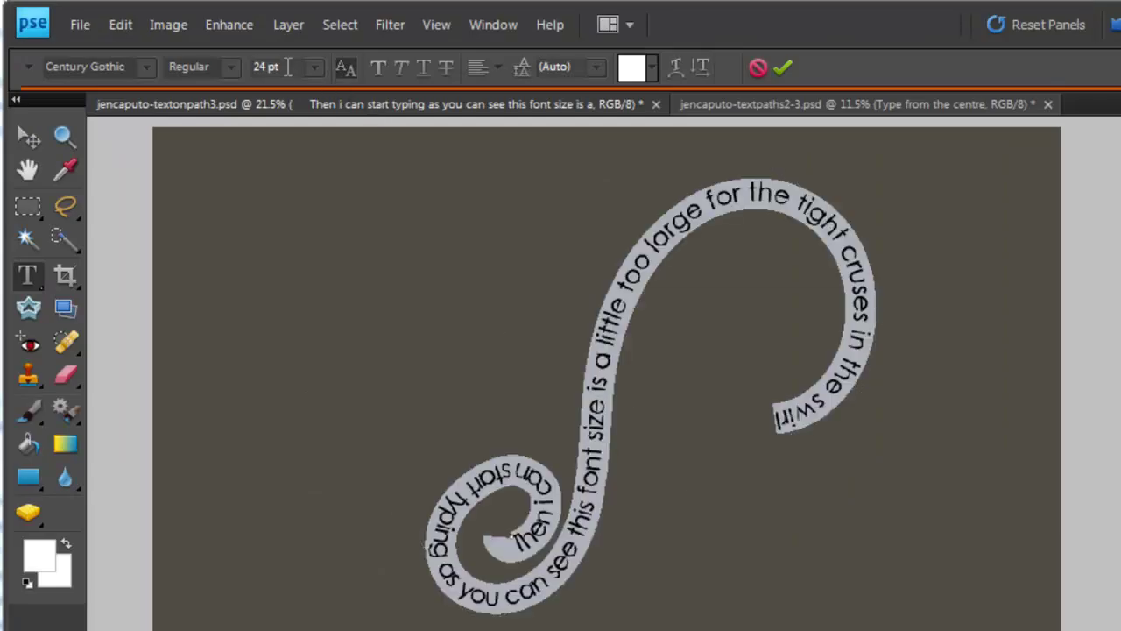
left_click(492, 67)
left_click(496, 115)
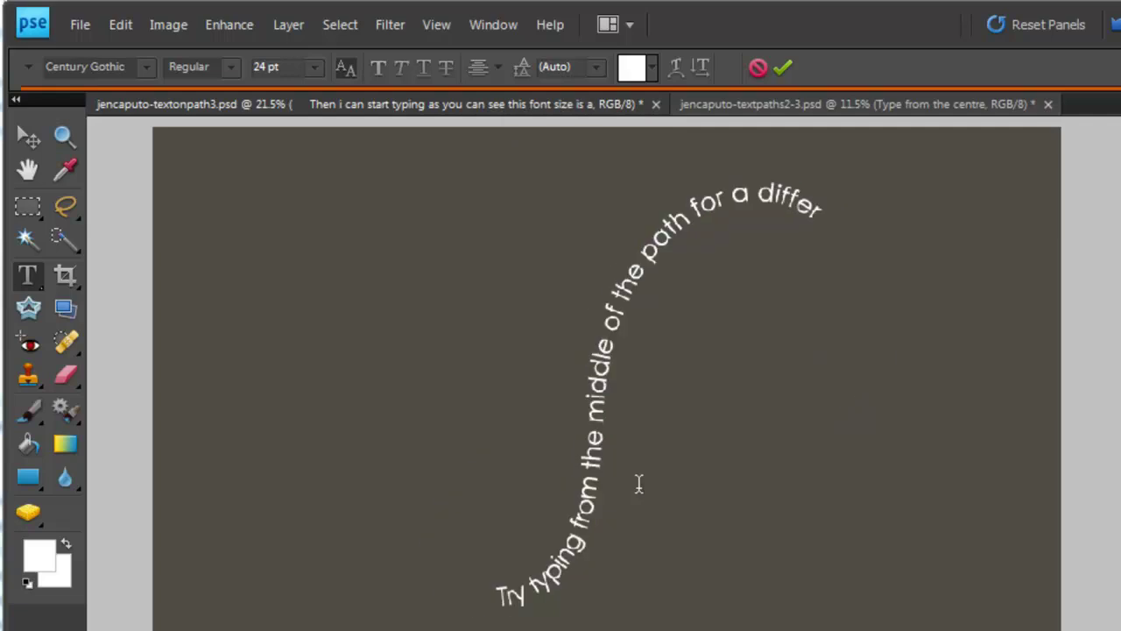
type("ent look")
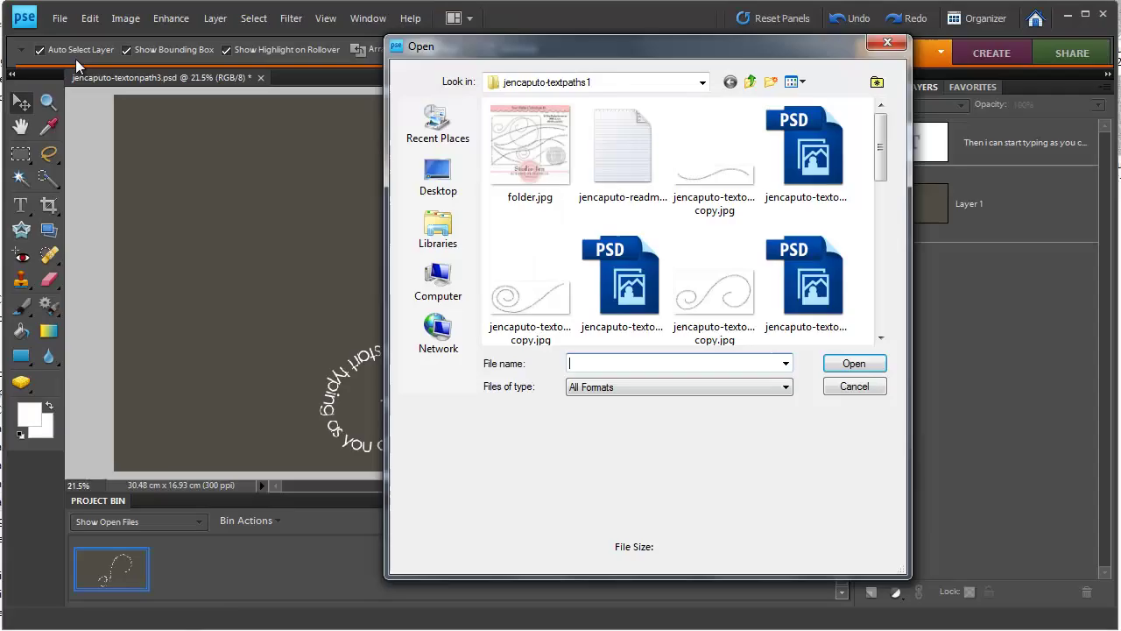
- Open jencaputo-textpaths2-3.psd from the jencaputo-textpaths2 folder
key("ctrl+v")
key("Return")
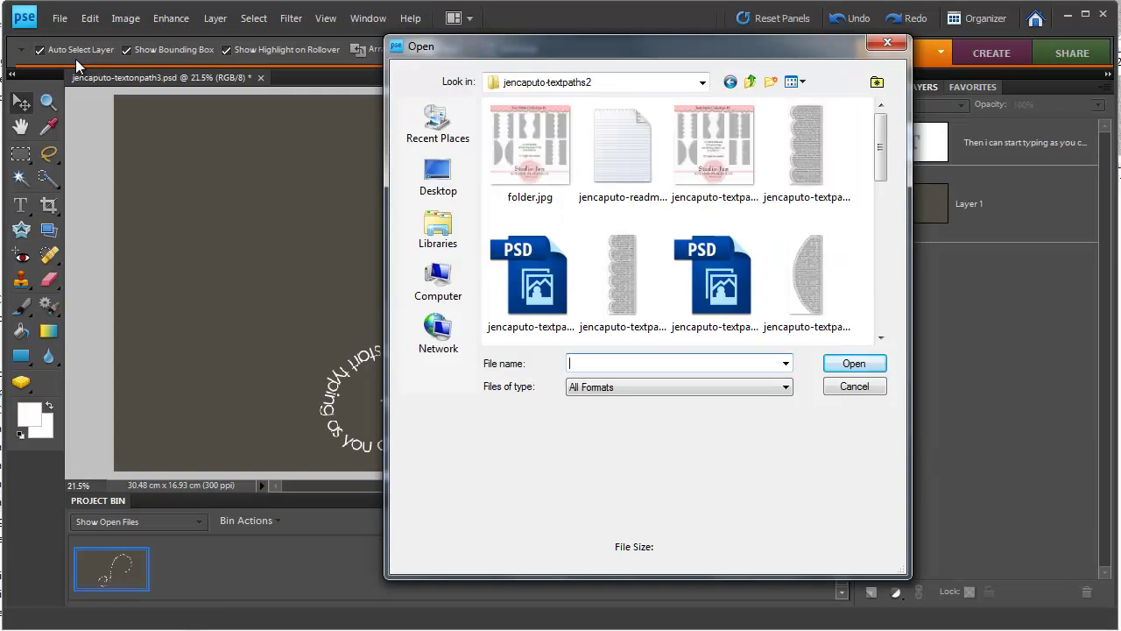
left_click(801, 298)
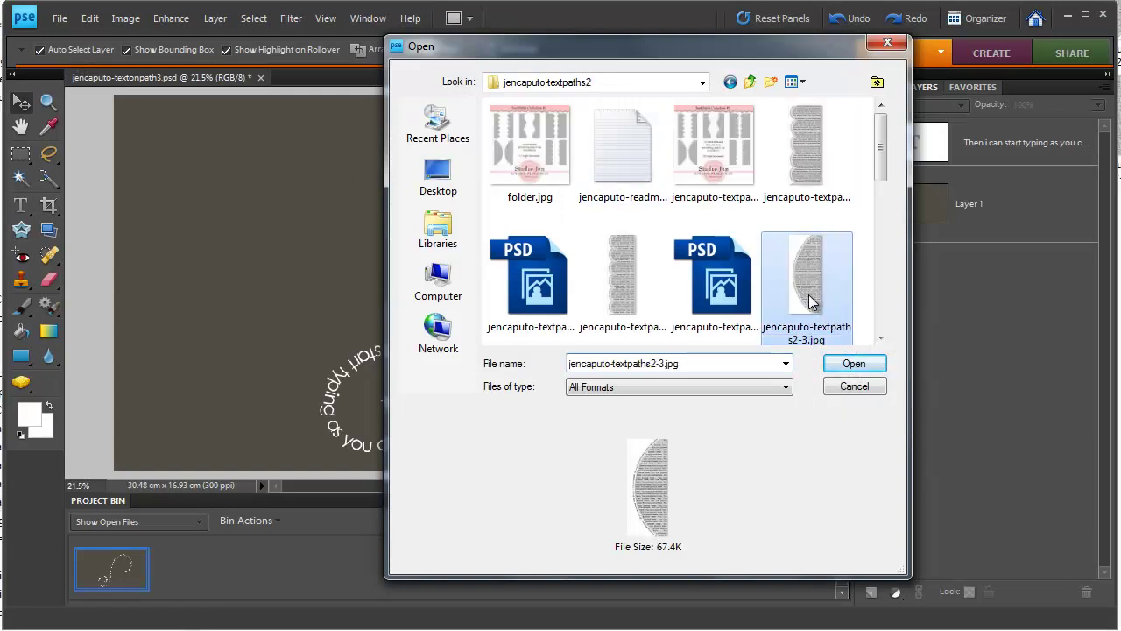
left_click(617, 283)
left_click(854, 362)
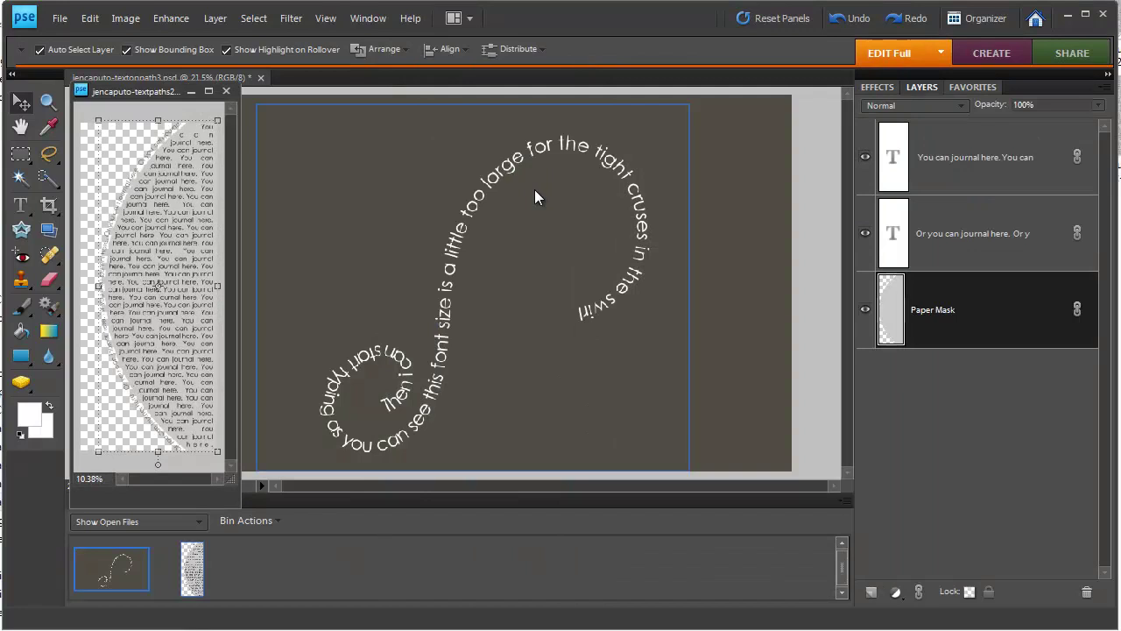
- Dock the new document as a full tab in the workspace
left_click_drag(223, 101, 394, 77)
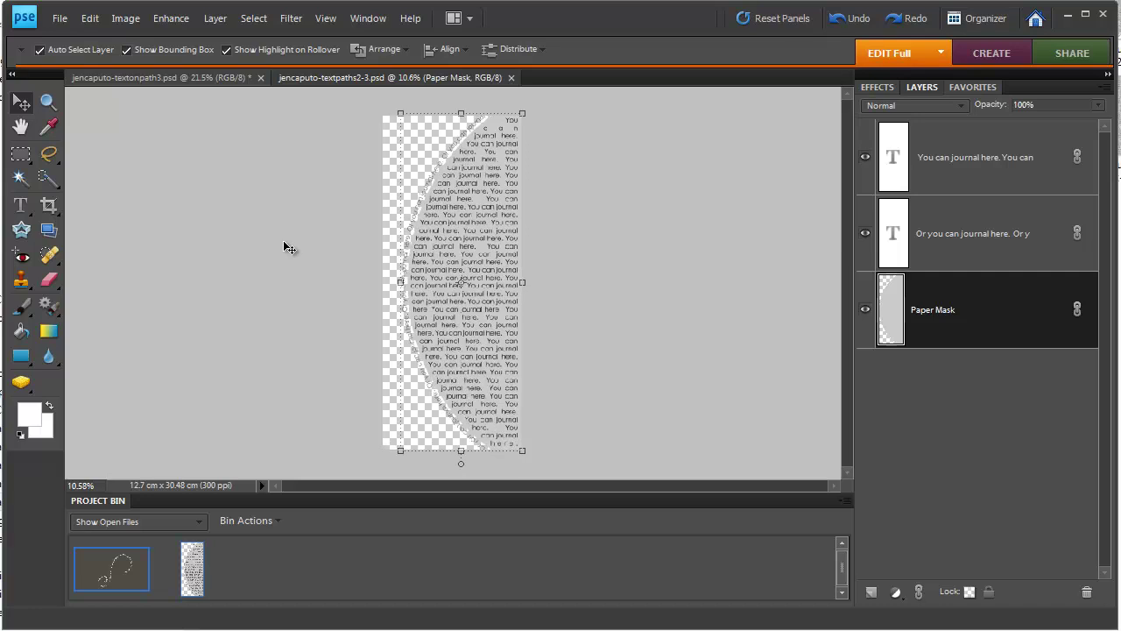
left_click(25, 212)
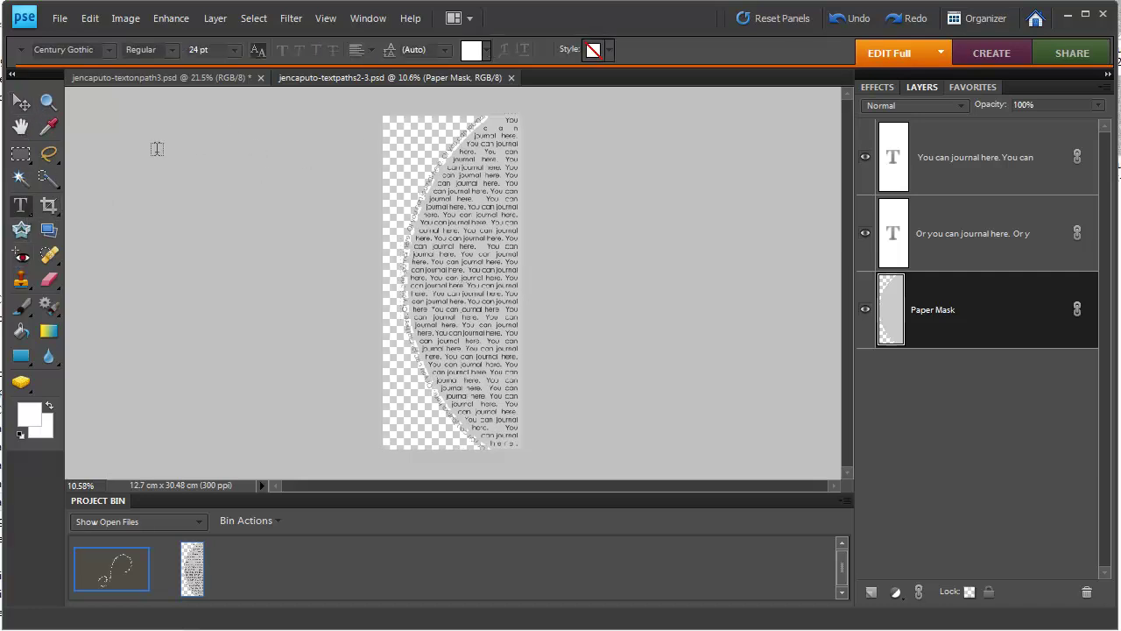
left_click(23, 104)
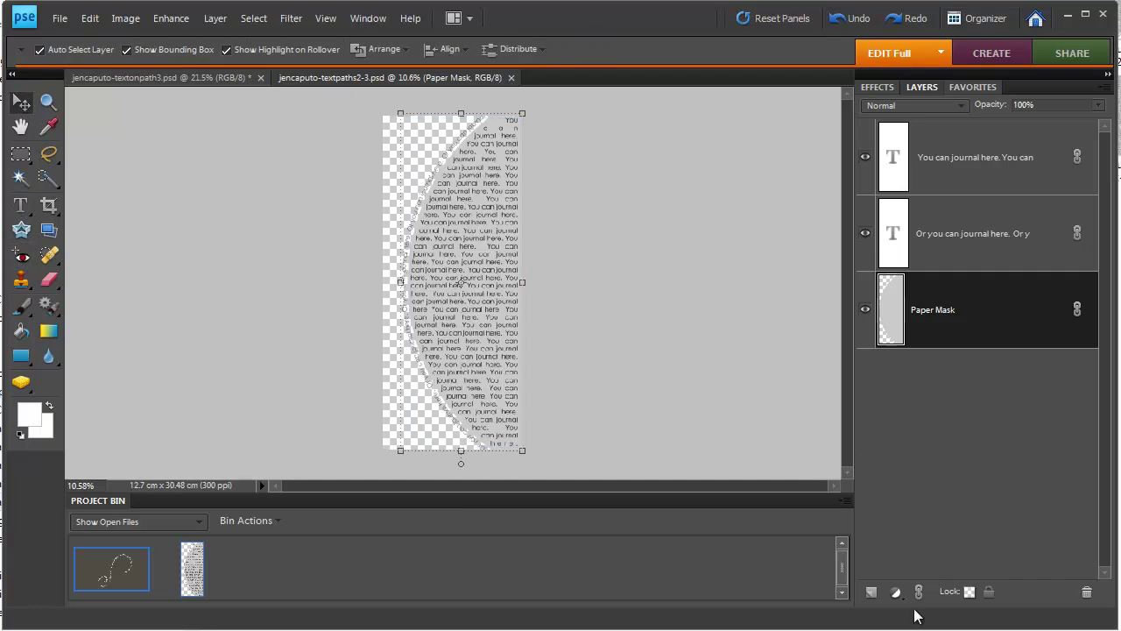
- Add a new white-filled layer above Paper Mask
left_click(872, 591)
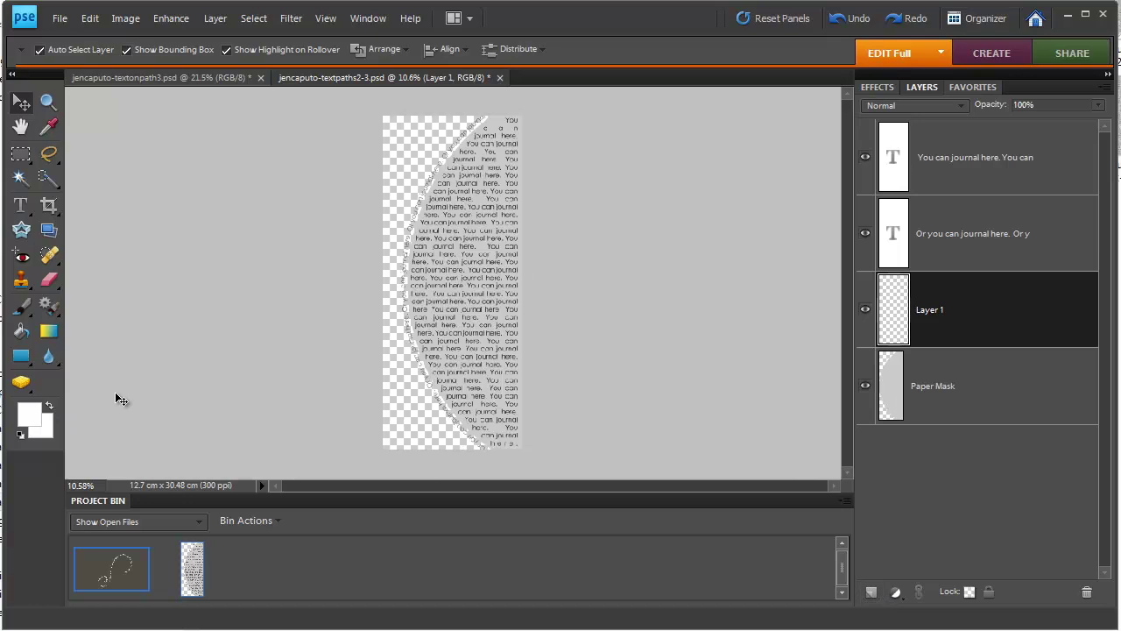
key("k")
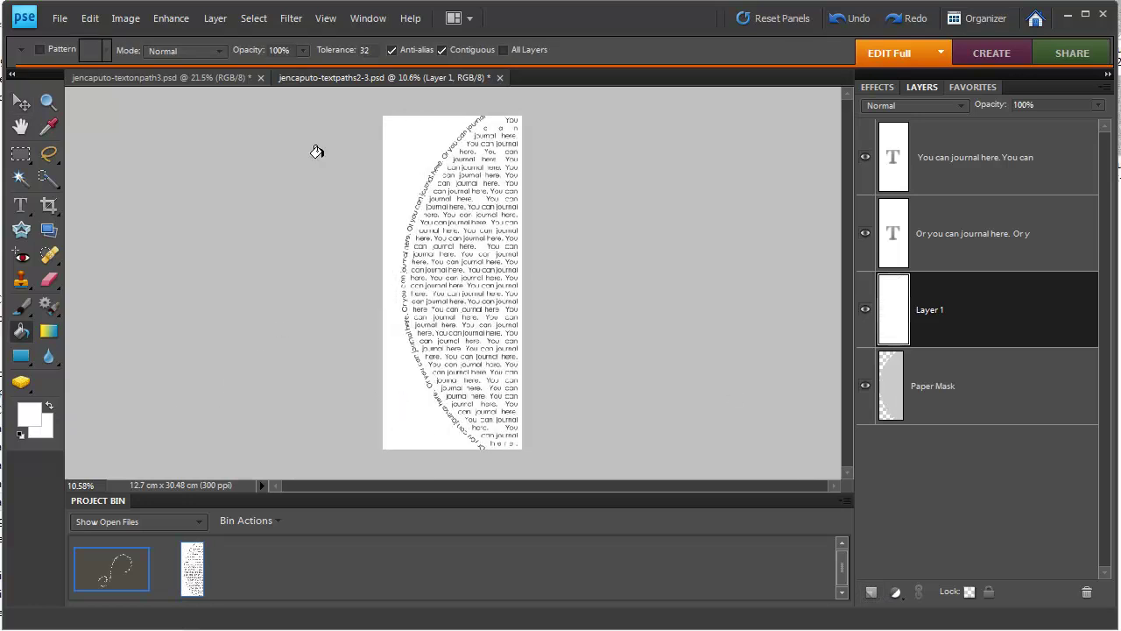
key("v")
key("alt+]")
key("alt+]")
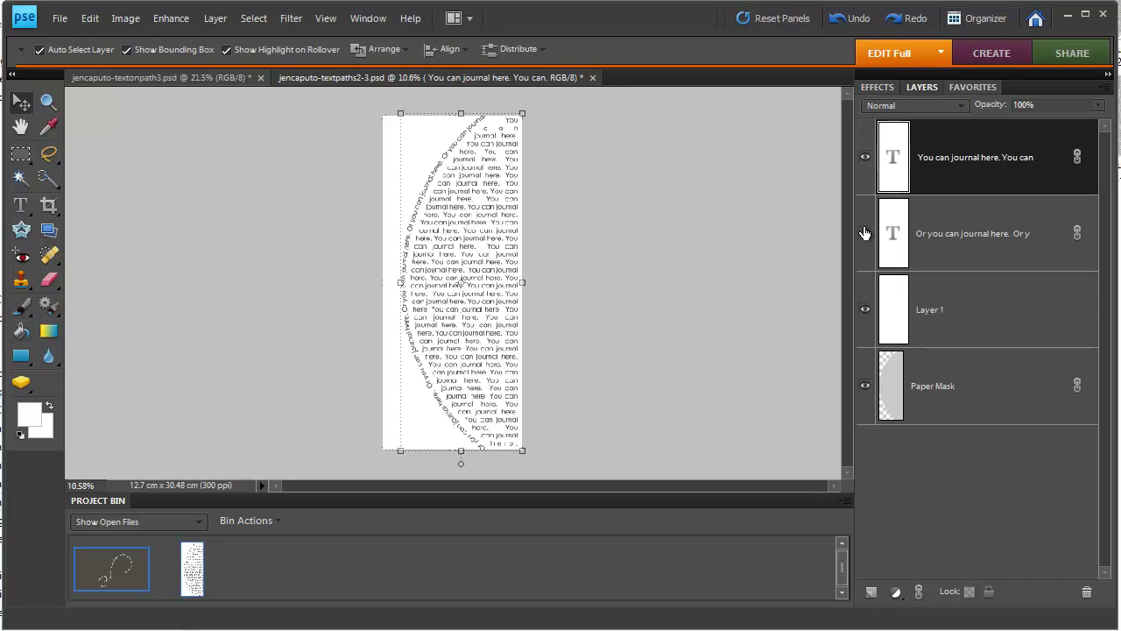
- Hide the curved journal text layer and start editing the text inside the shape
left_click(863, 233)
left_click(864, 233)
left_click(864, 232)
left_click(865, 165)
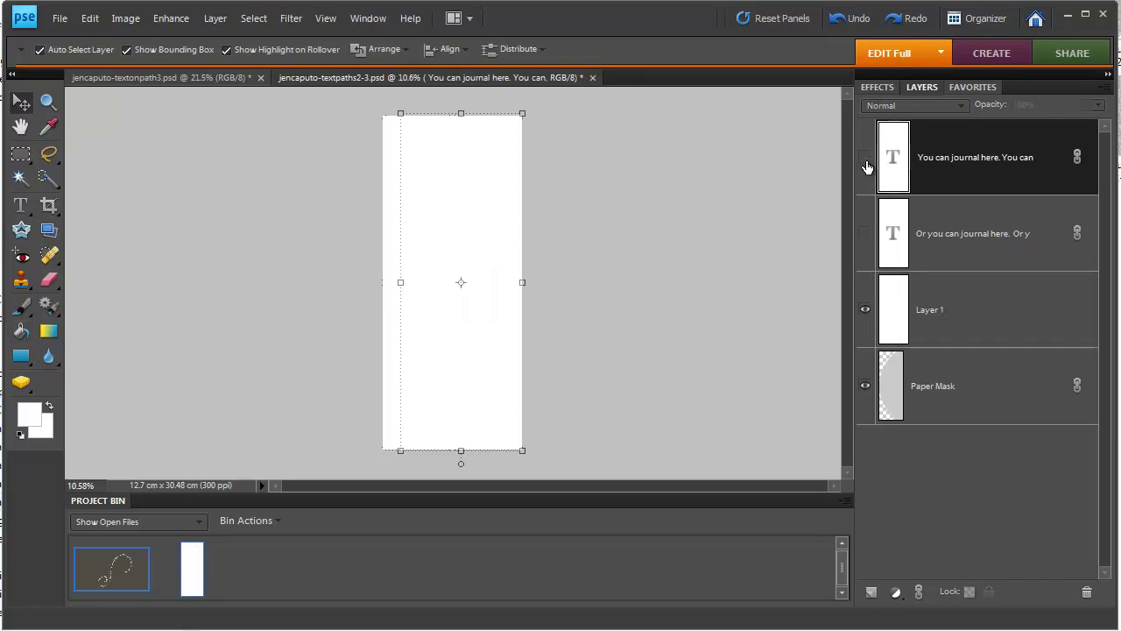
left_click(868, 169)
left_click(713, 254)
left_click(20, 205)
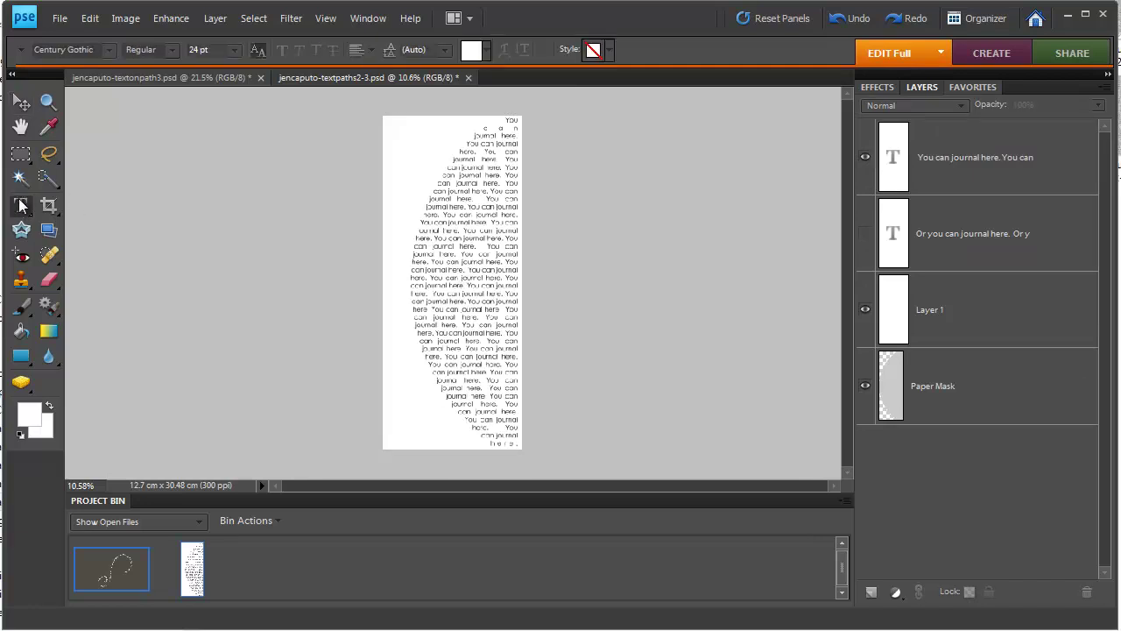
left_click(473, 302)
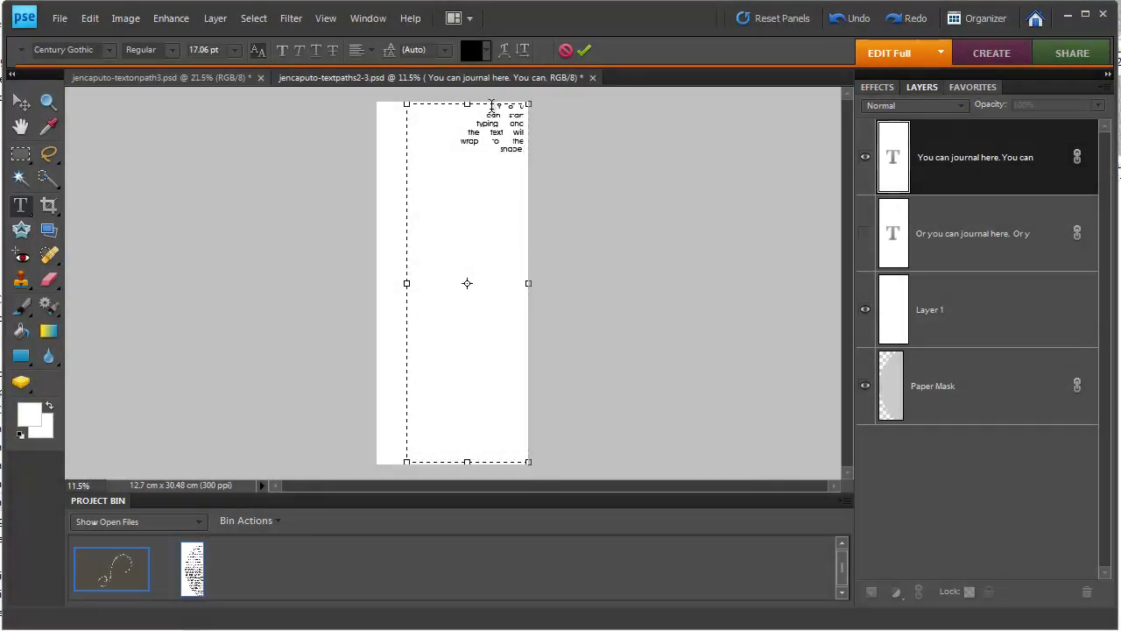
- Try left and then center alignment on the text inside the shape
left_click_drag(491, 106, 538, 165)
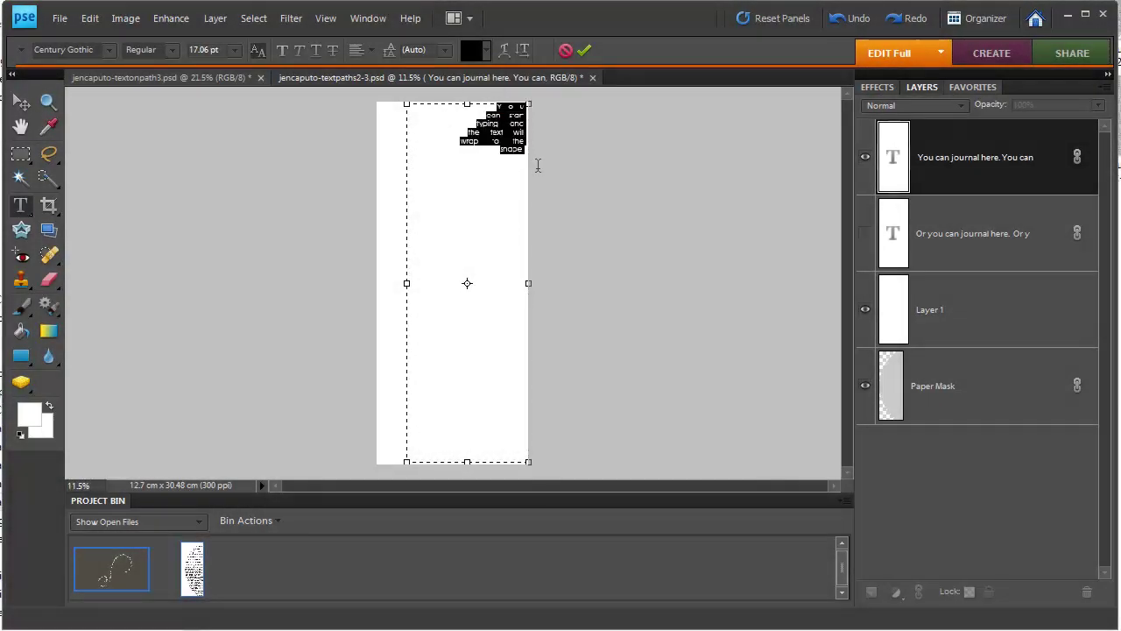
left_click(370, 50)
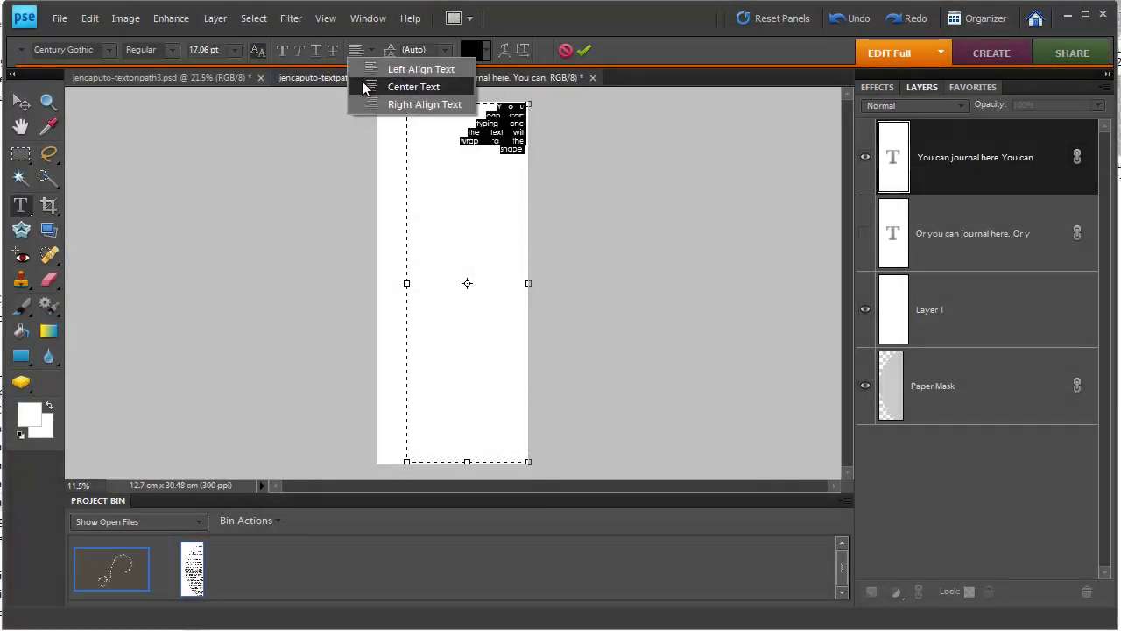
left_click(390, 68)
left_click(496, 171)
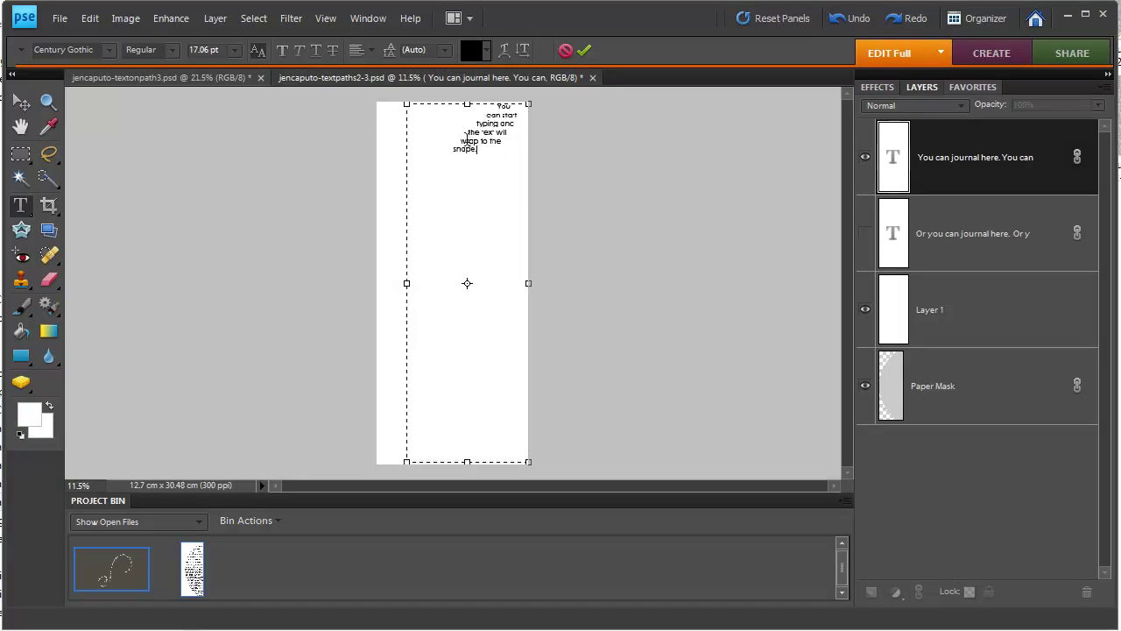
key("ctrl+a")
left_click(363, 53)
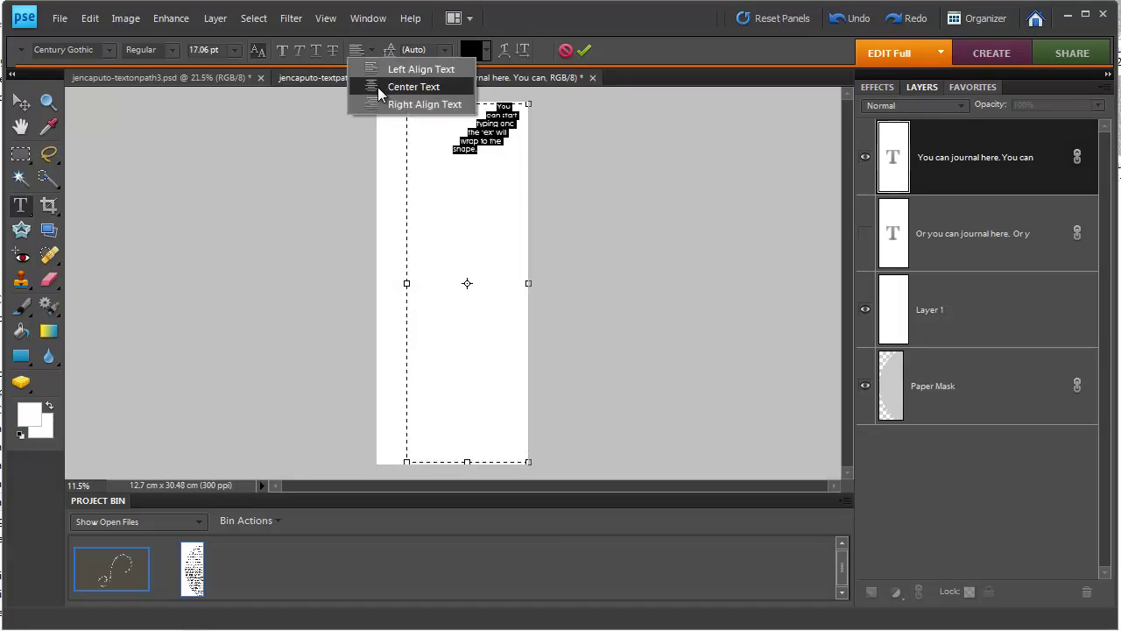
left_click(371, 84)
left_click(512, 152)
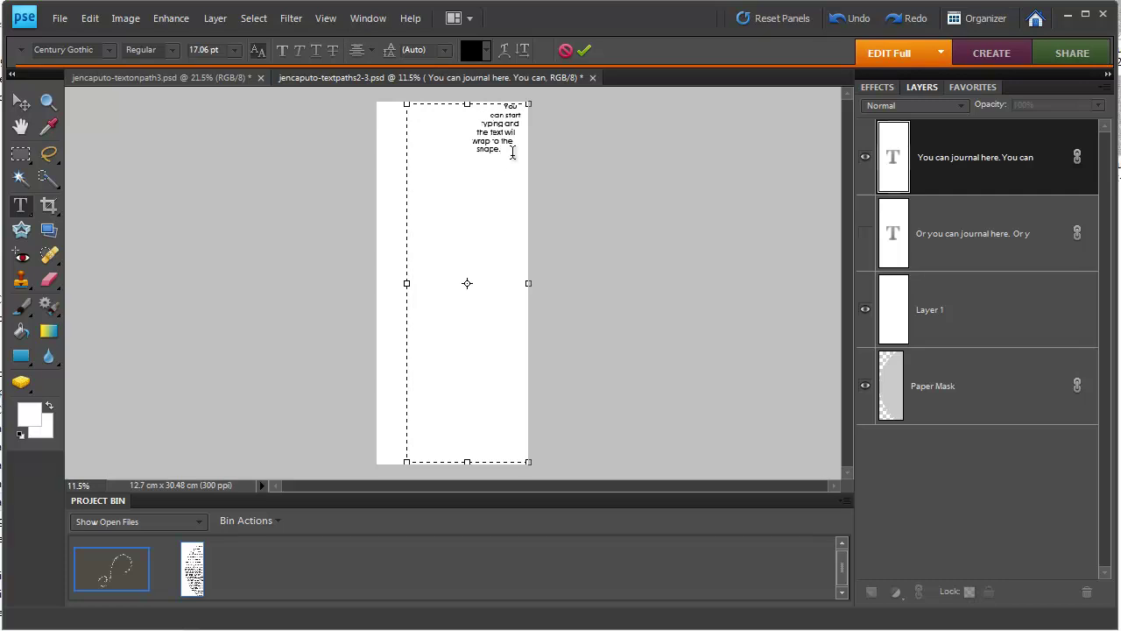
- Copy the sentence and paste it repeatedly to fill the shape
key("ctrl+a")
key("ctrl+c")
left_click(513, 152)
key("ctrl+v")
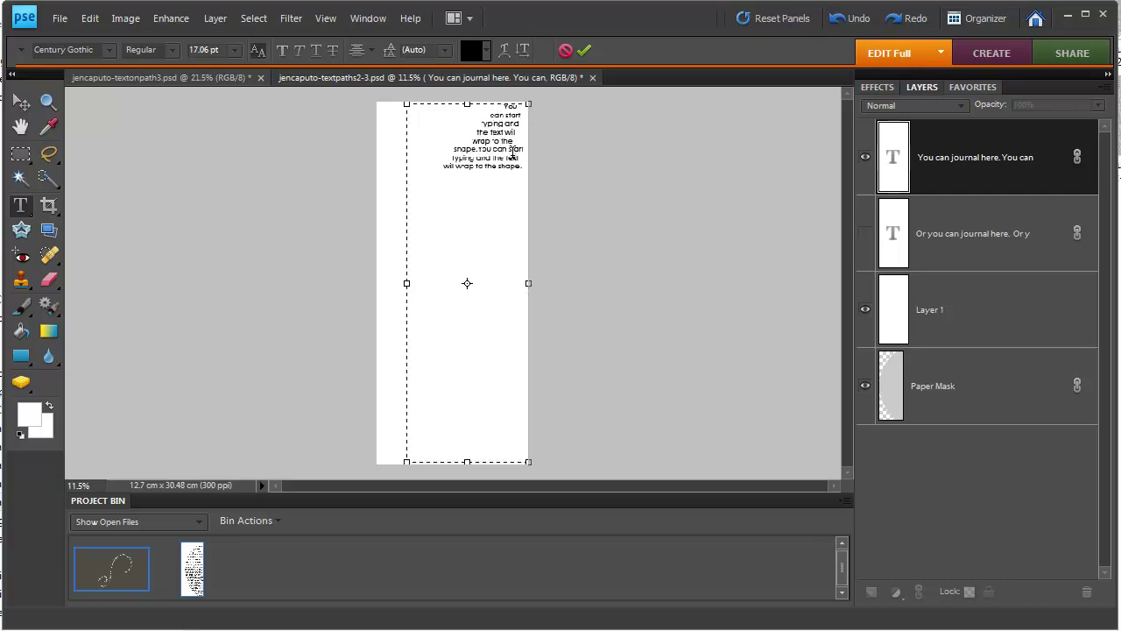
key("ctrl+v")
key("ctrl+v")
key("ctrl+v")
key("ctrl+v")
key("ctrl+v")
key("ctrl+v")
key("ctrl+v")
key("ctrl+v")
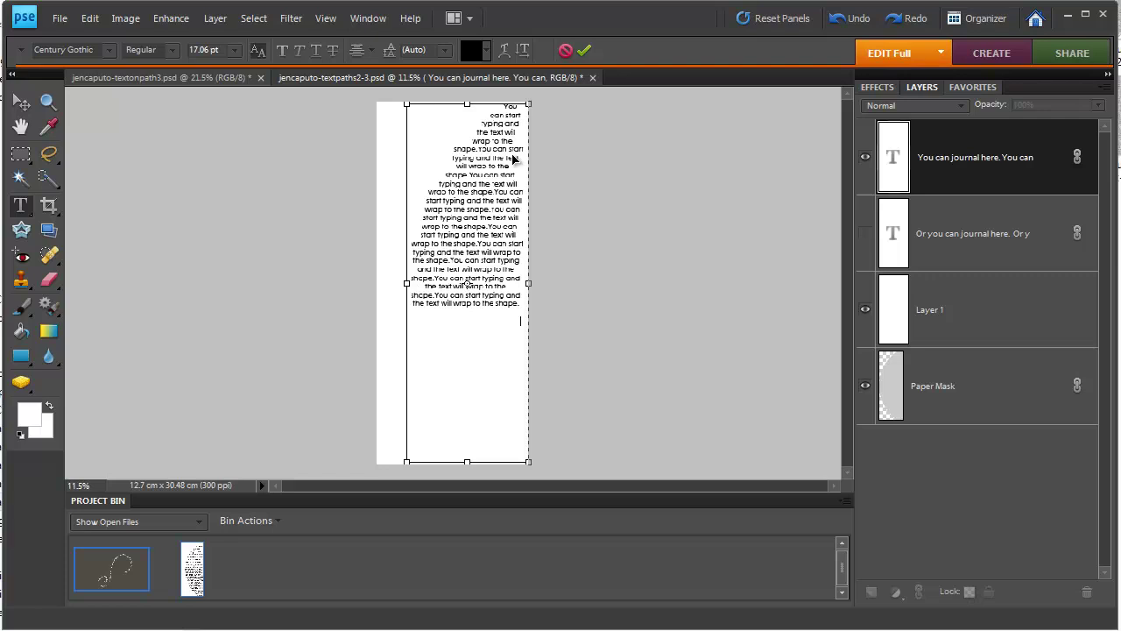
key("ctrl+v")
key("ctrl+v")
key("ctrl+v")
key("ctrl+v")
key("ctrl+v")
key("ctrl+v")
key("ctrl+v")
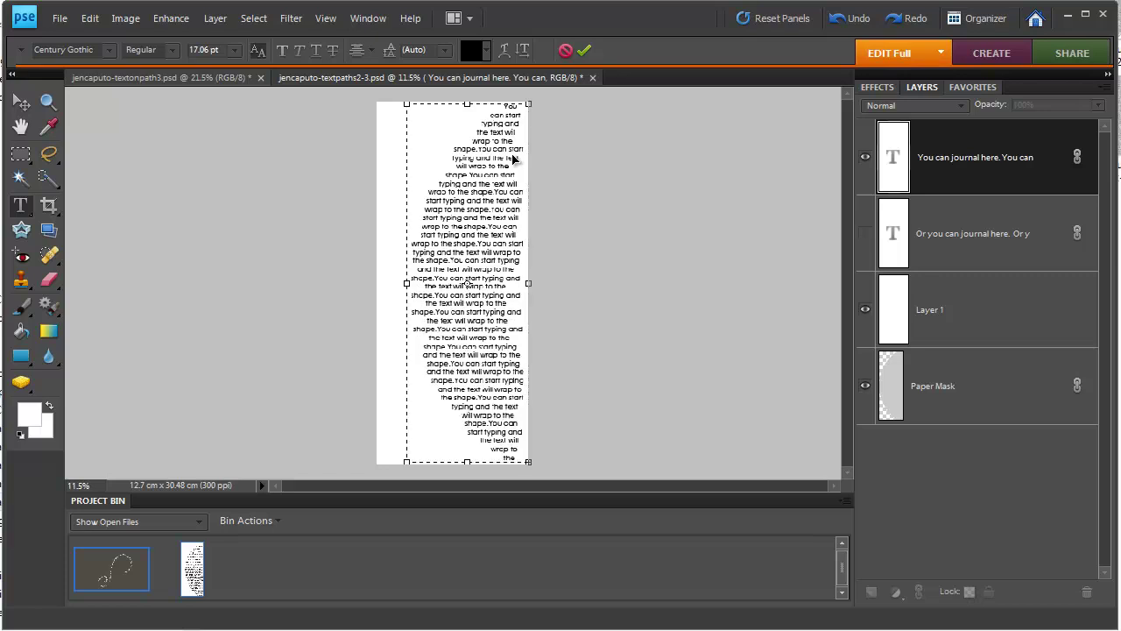
- Right-align all the shape text and commit it
key("ctrl+a")
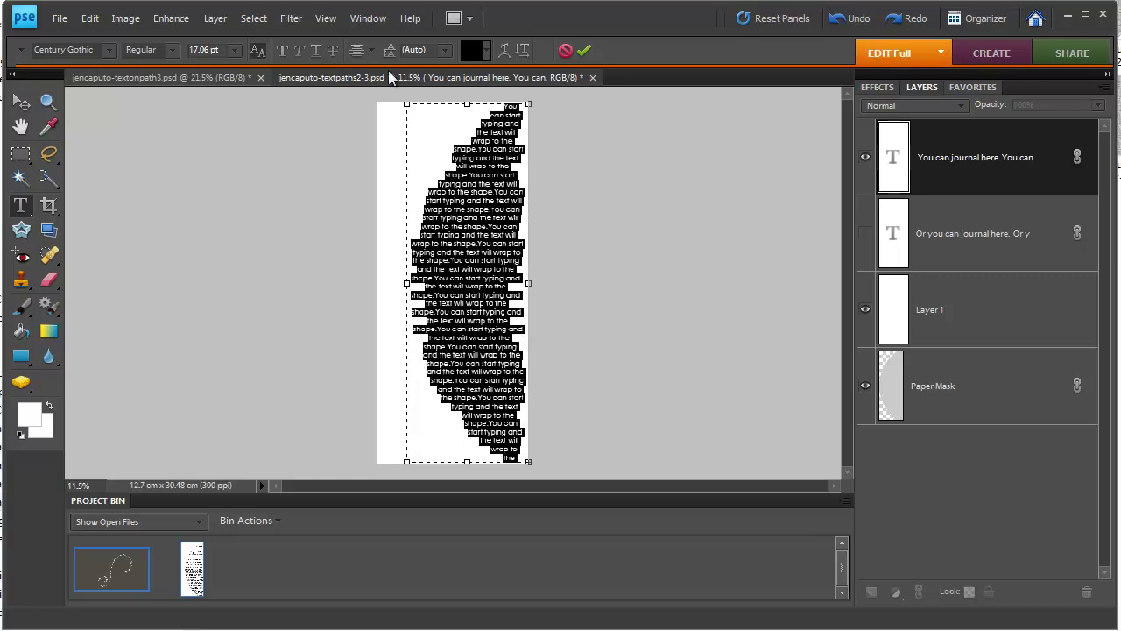
left_click(361, 50)
left_click(392, 105)
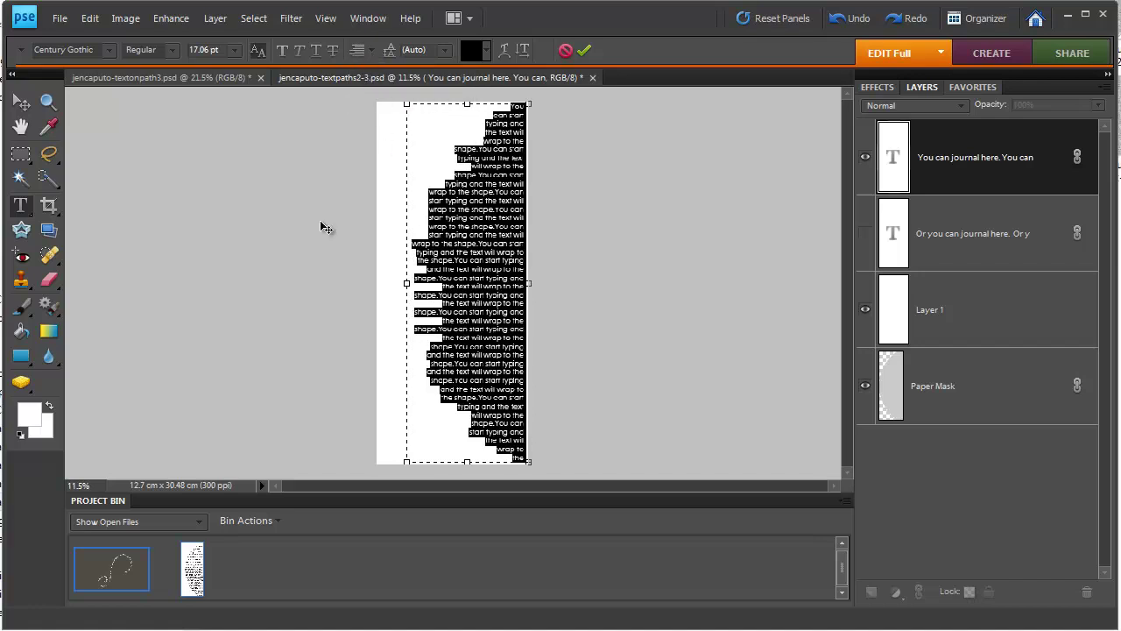
left_click(266, 246)
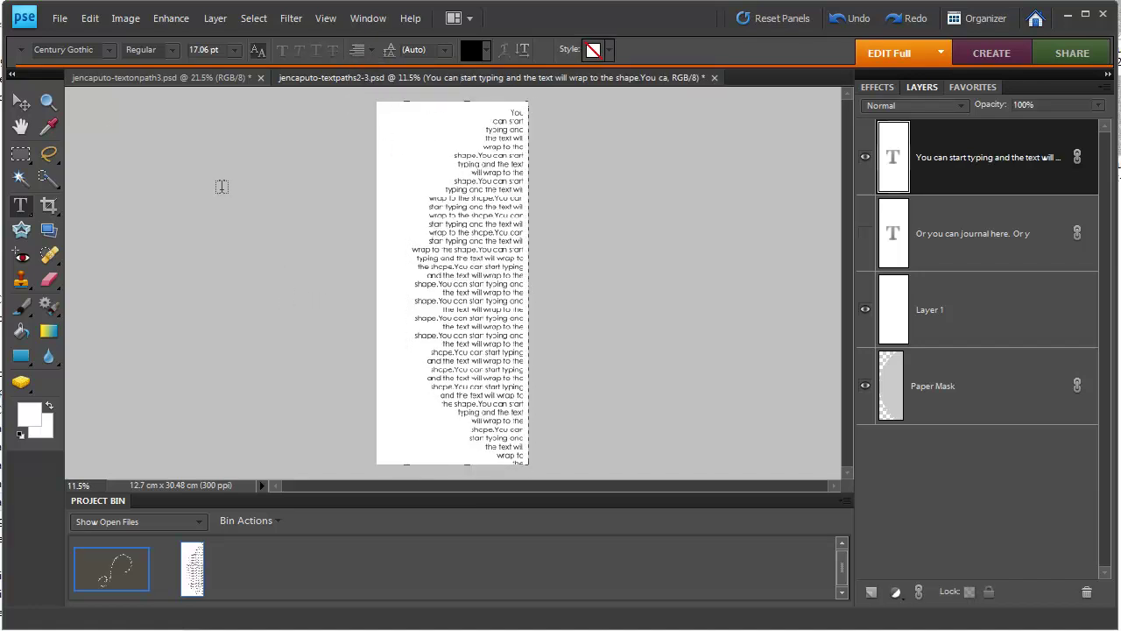
left_click(21, 103)
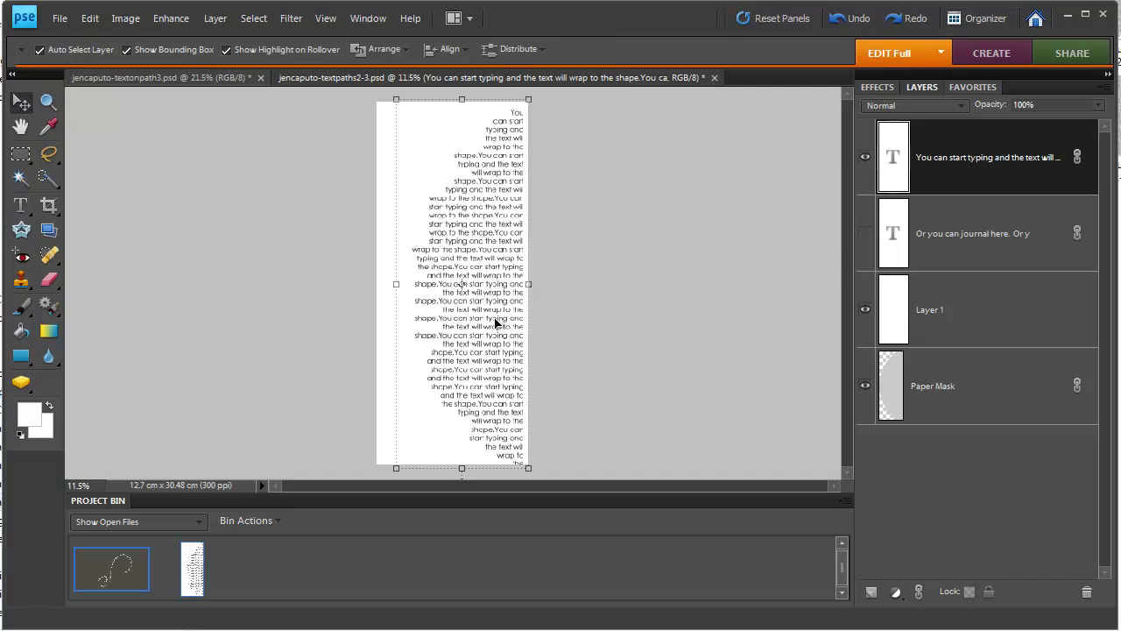
- Select all the wrapped text inside the shape and center it
double_click(513, 308)
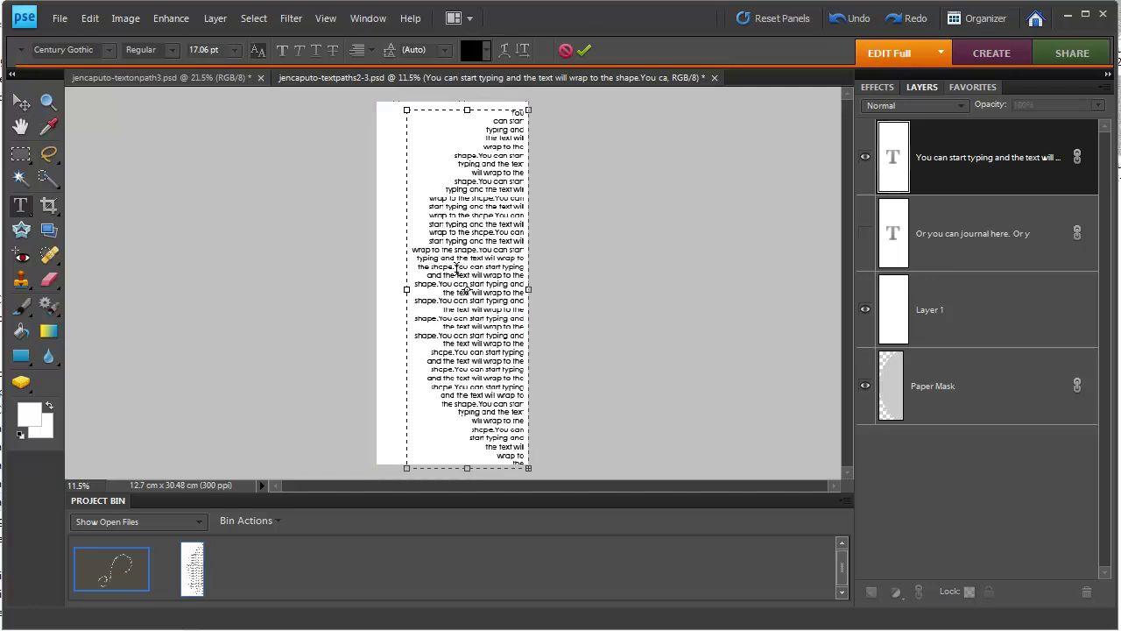
key("ctrl+a")
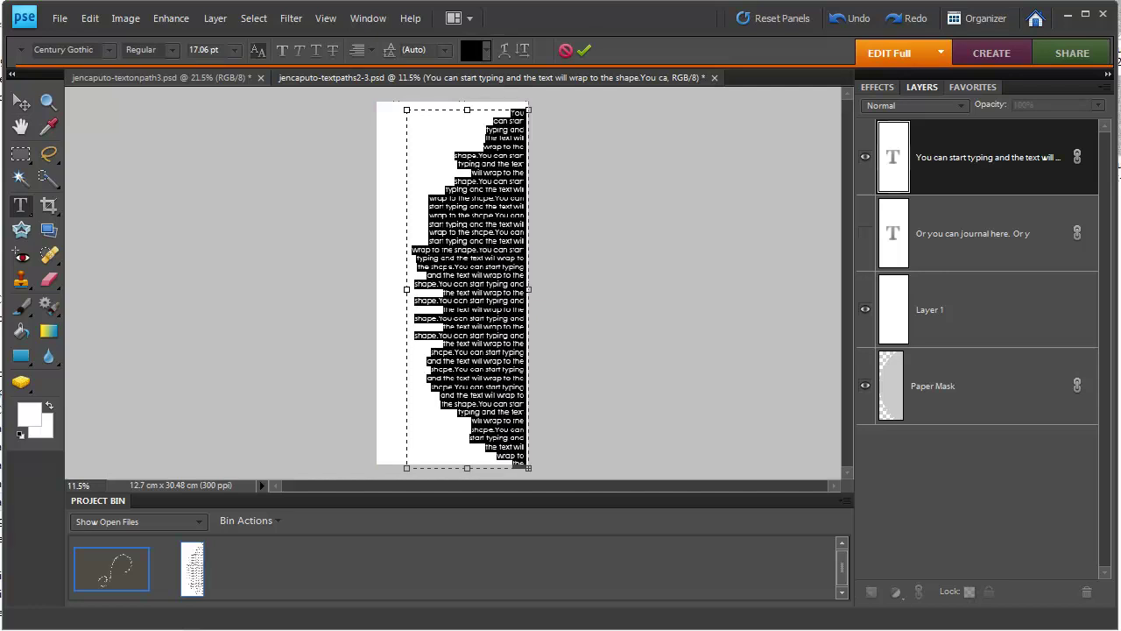
left_click(371, 50)
left_click(414, 88)
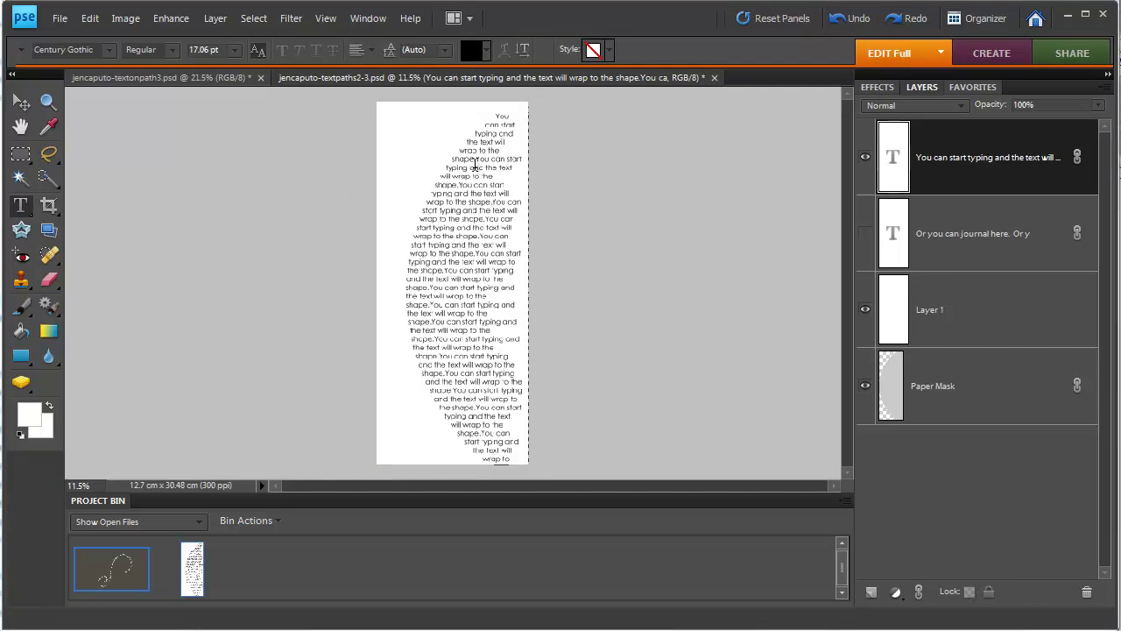
- Fully justify all the wrapped text so every line spans the shape, and commit it
left_click(474, 164)
key("ctrl+a")
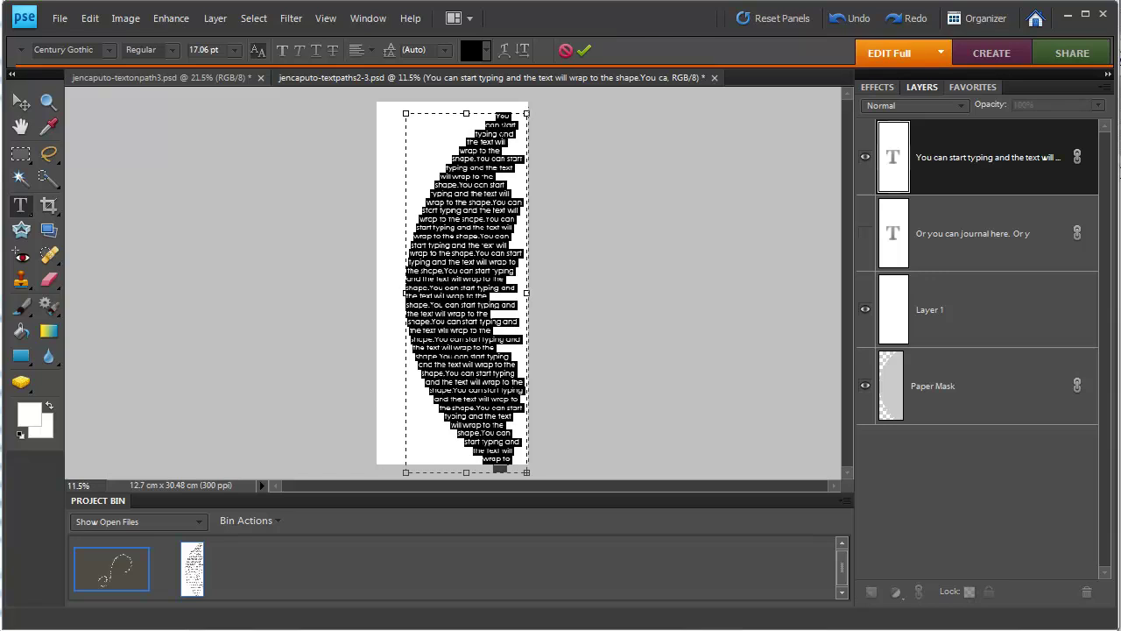
key("ctrl+shift+j")
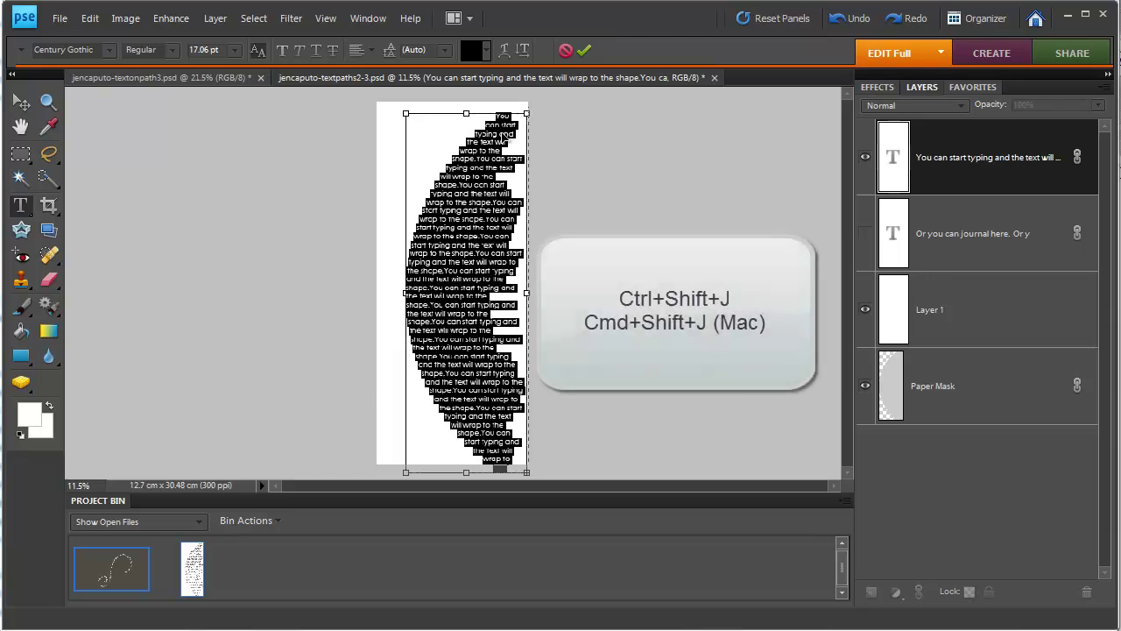
key("ctrl+shift+j")
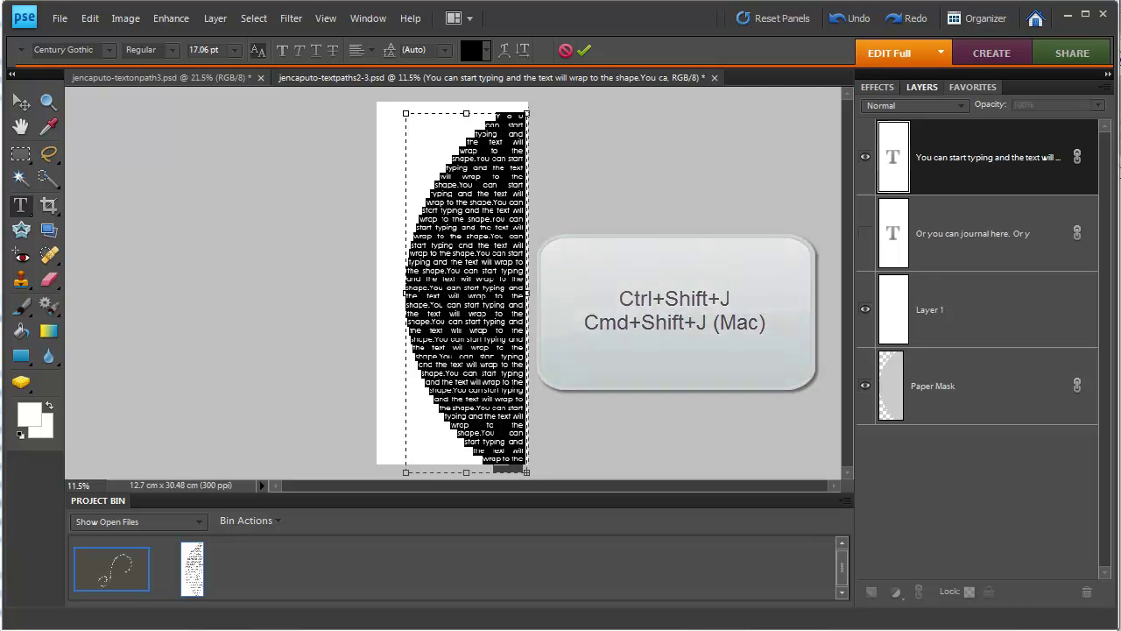
left_click(584, 50)
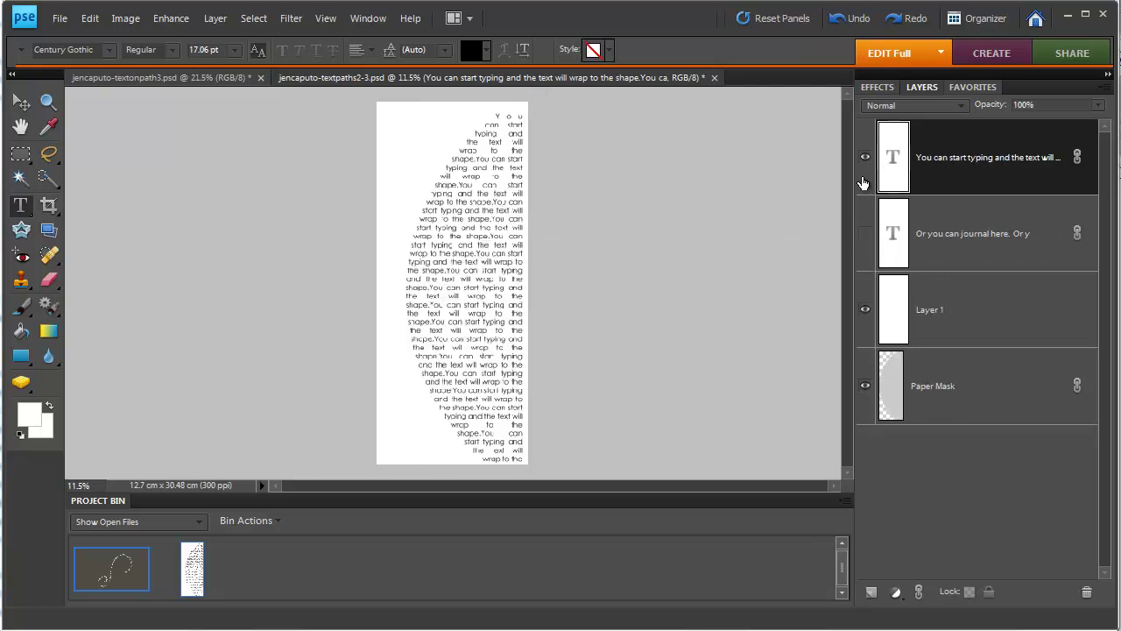
- Hide the wrapped-text layer, show the 'Or you can journal here' path text, and select all of it
left_click(865, 159)
left_click(865, 233)
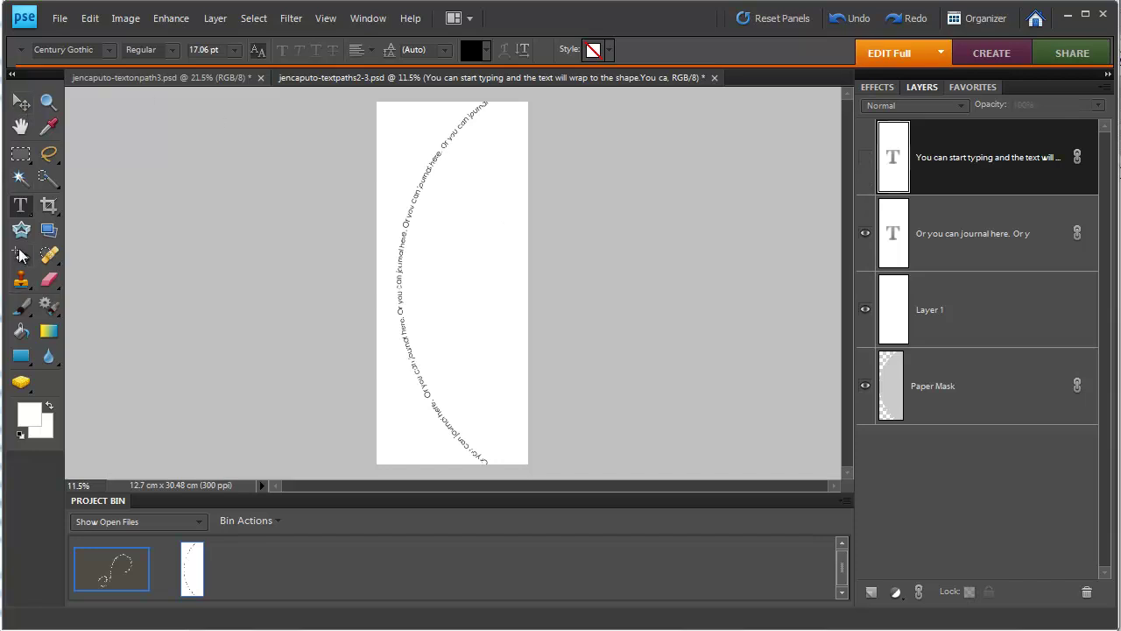
left_click(408, 313)
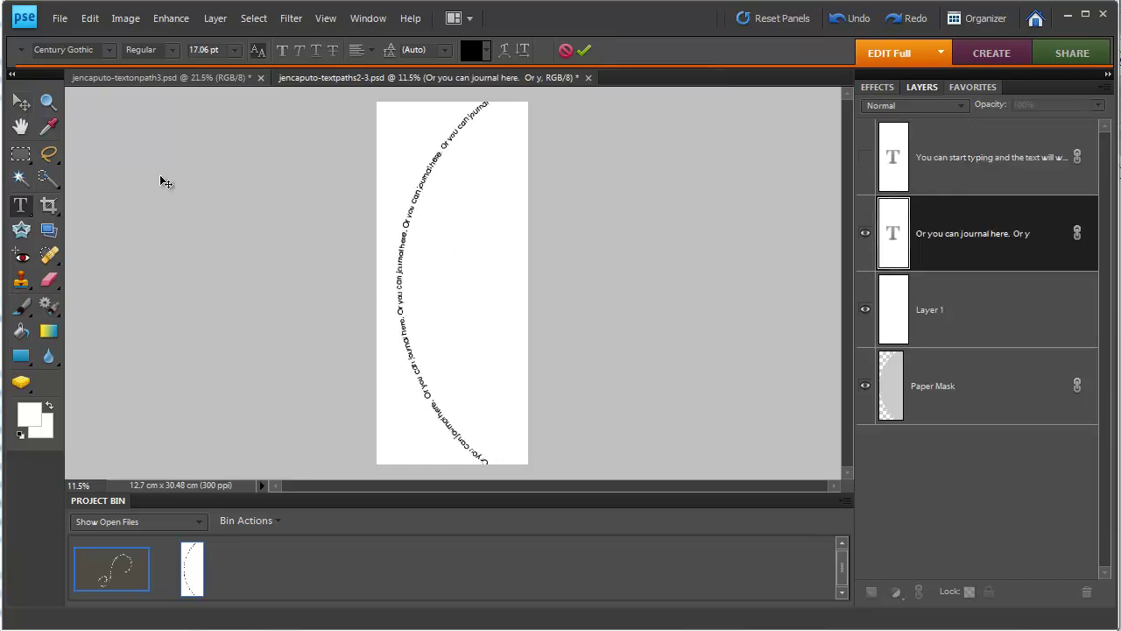
key("ctrl+a")
- Center the path text, replace it with 'text fron the centre', and commit it
left_click(370, 50)
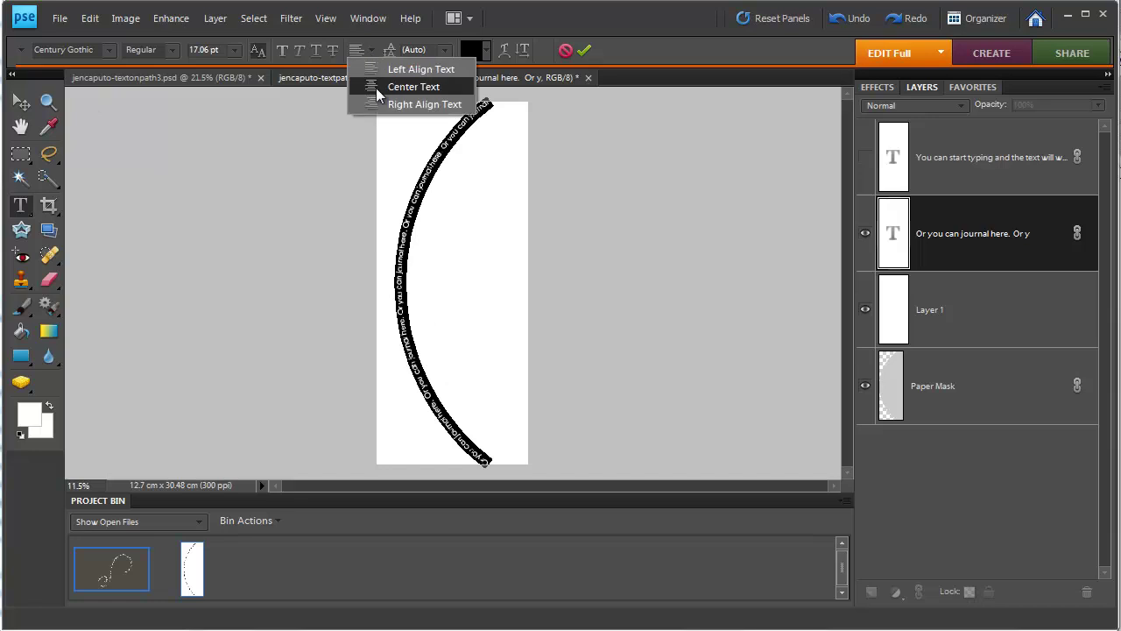
left_click(384, 88)
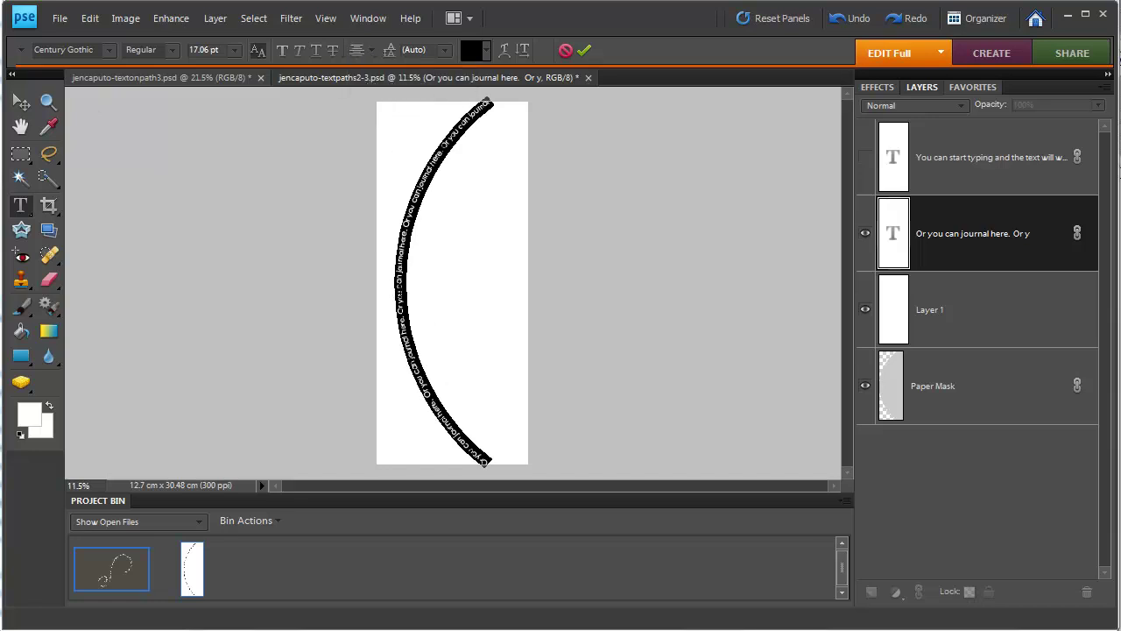
type("text fron")
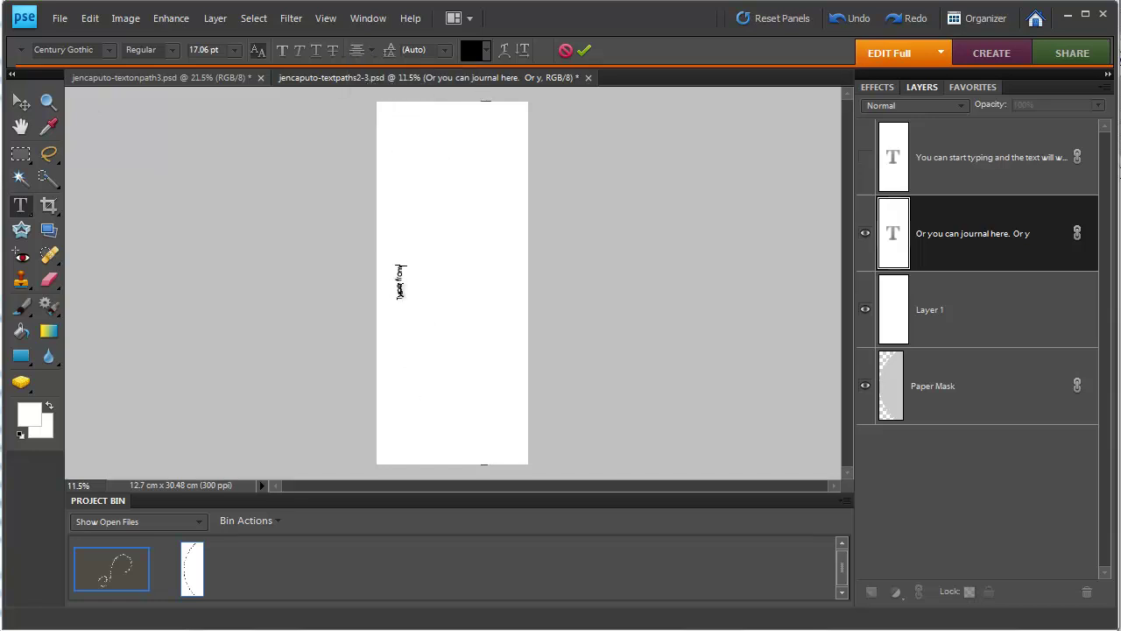
type(" the centre")
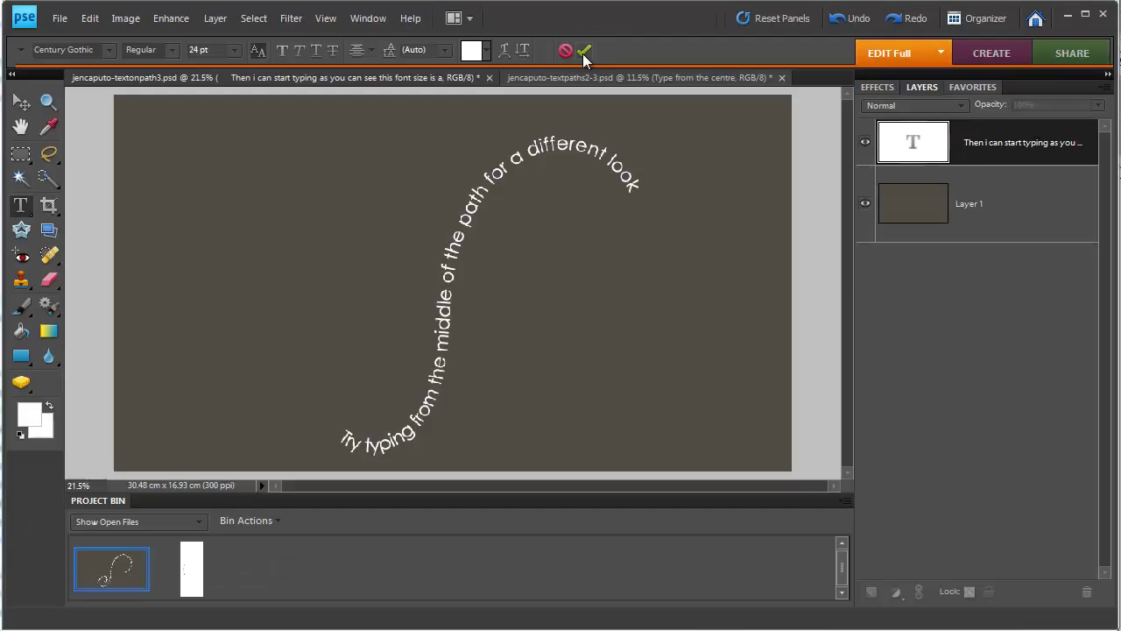
left_click(582, 54)
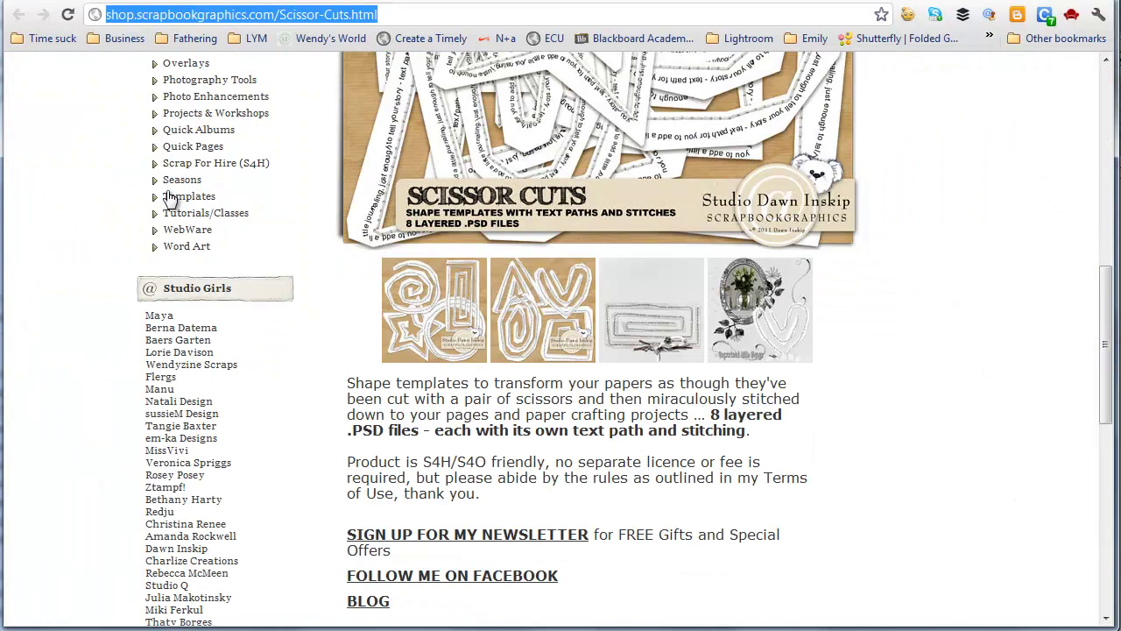
- Load the Scissor Cuts product page and browse its template previews, including the third image
key("Return")
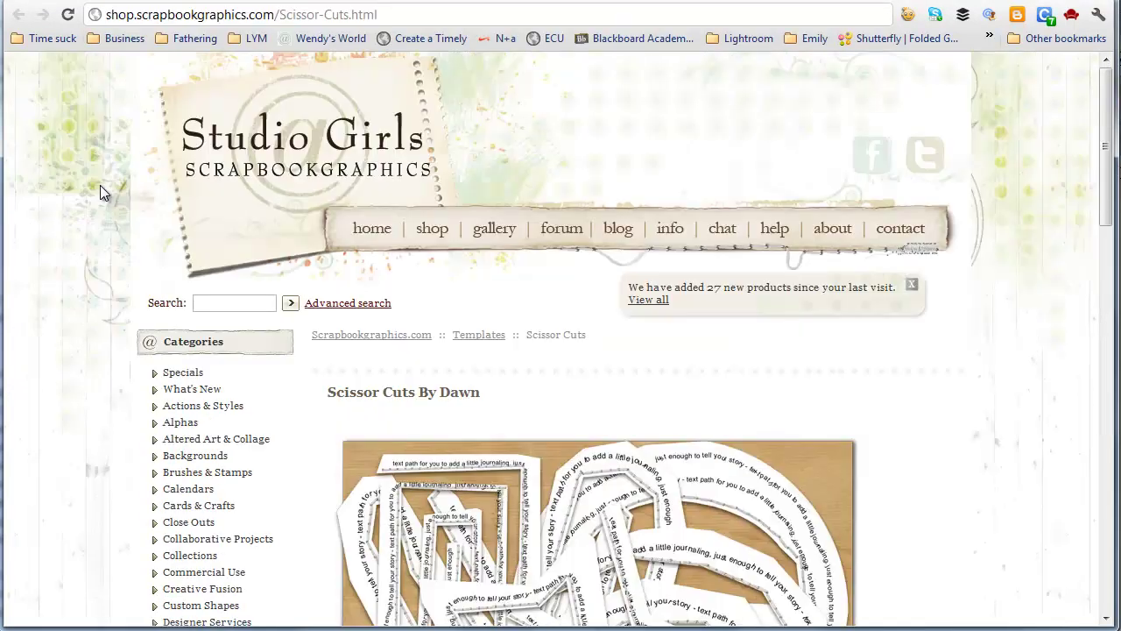
scroll(125, 238, "down", 1)
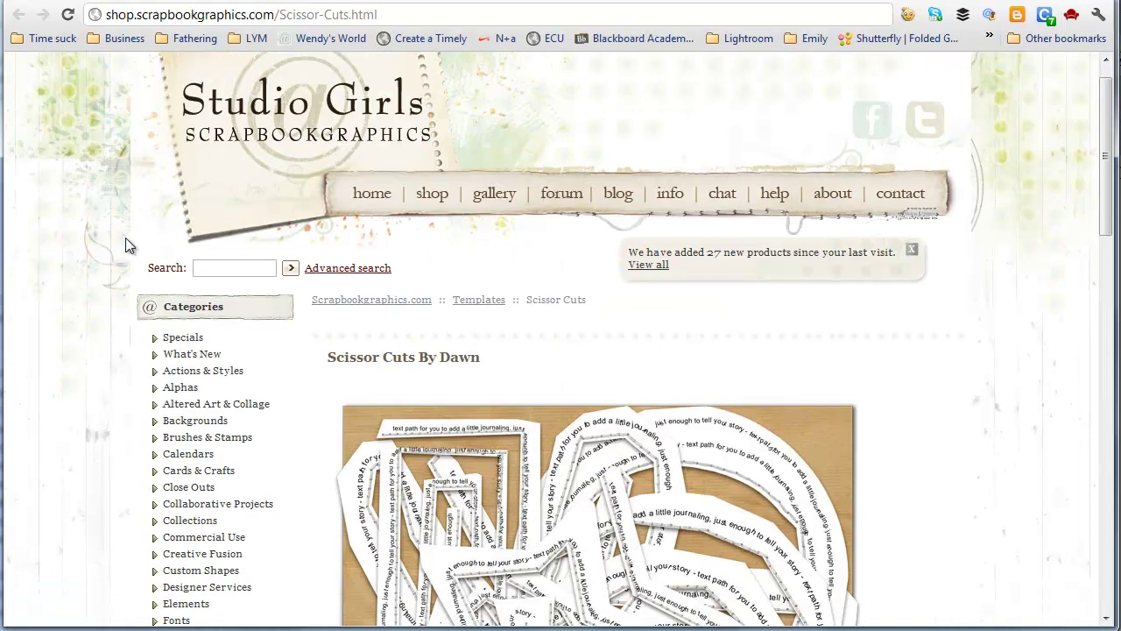
scroll(125, 237, "down", 5)
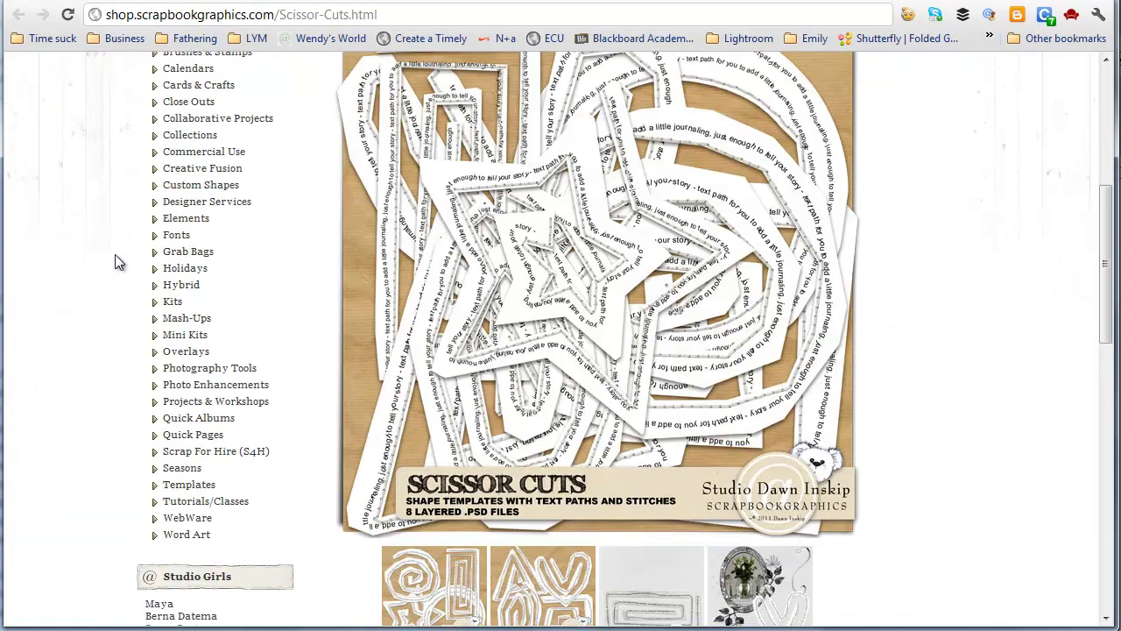
scroll(116, 253, "up", 1)
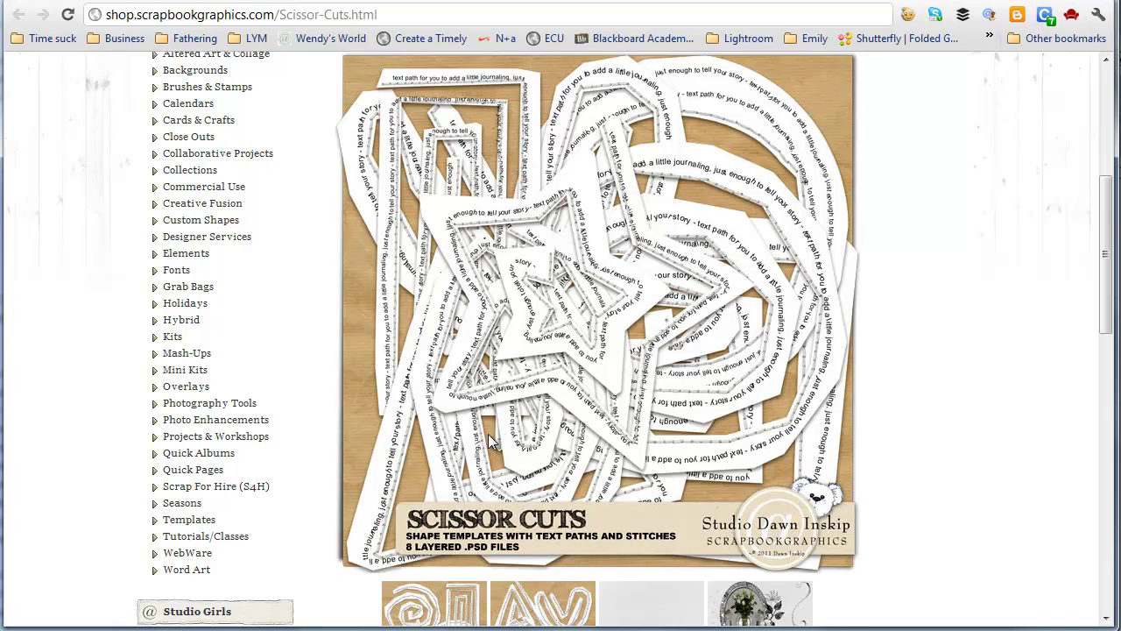
scroll(560, 490, "down", 2)
left_click(652, 601)
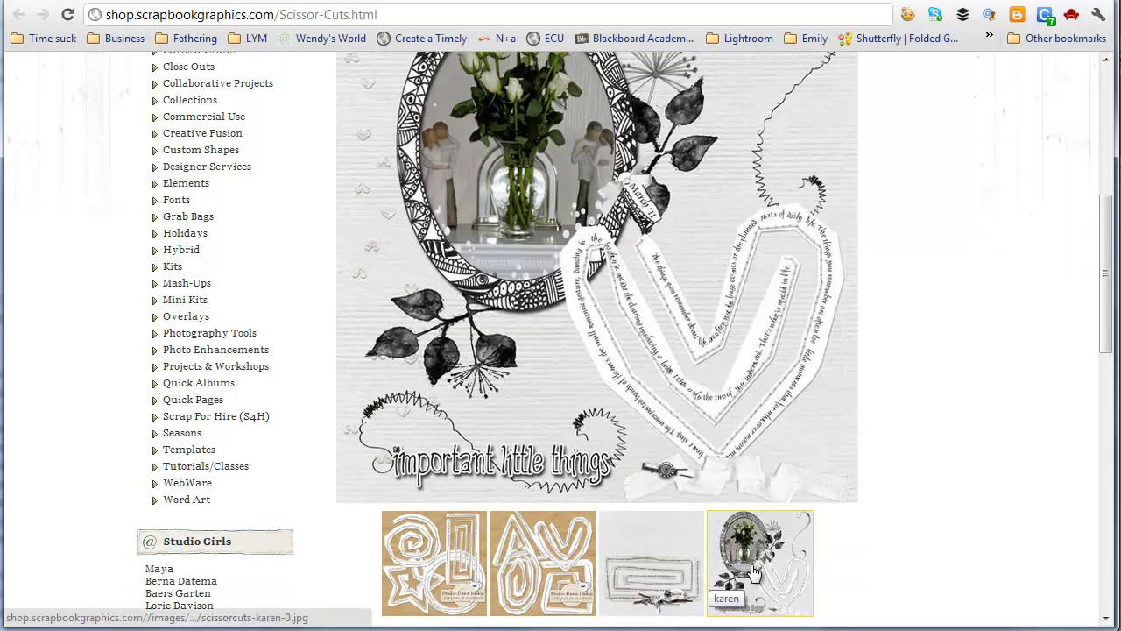
mouse_move(538, 557)
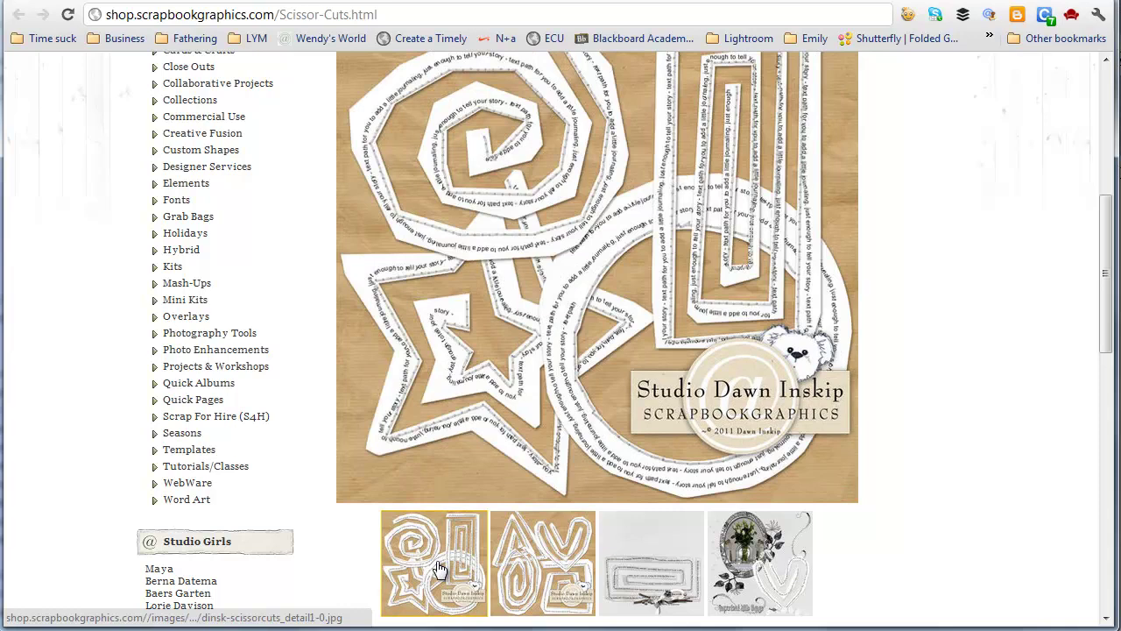
mouse_move(720, 541)
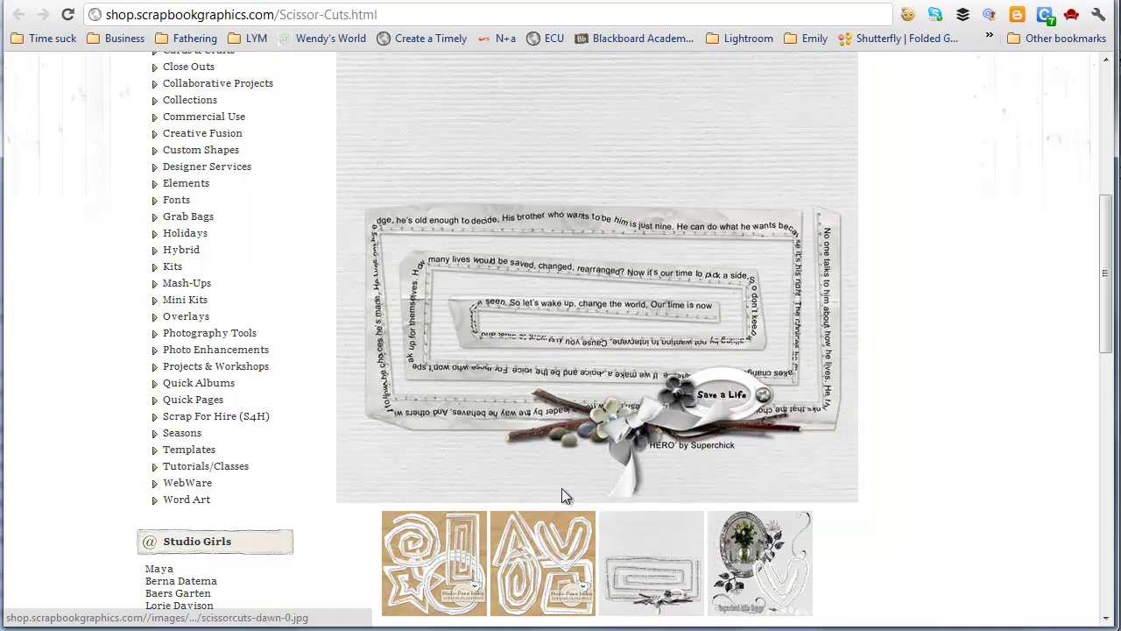
scroll(403, 386, "down", 4)
scroll(405, 414, "up", 6)
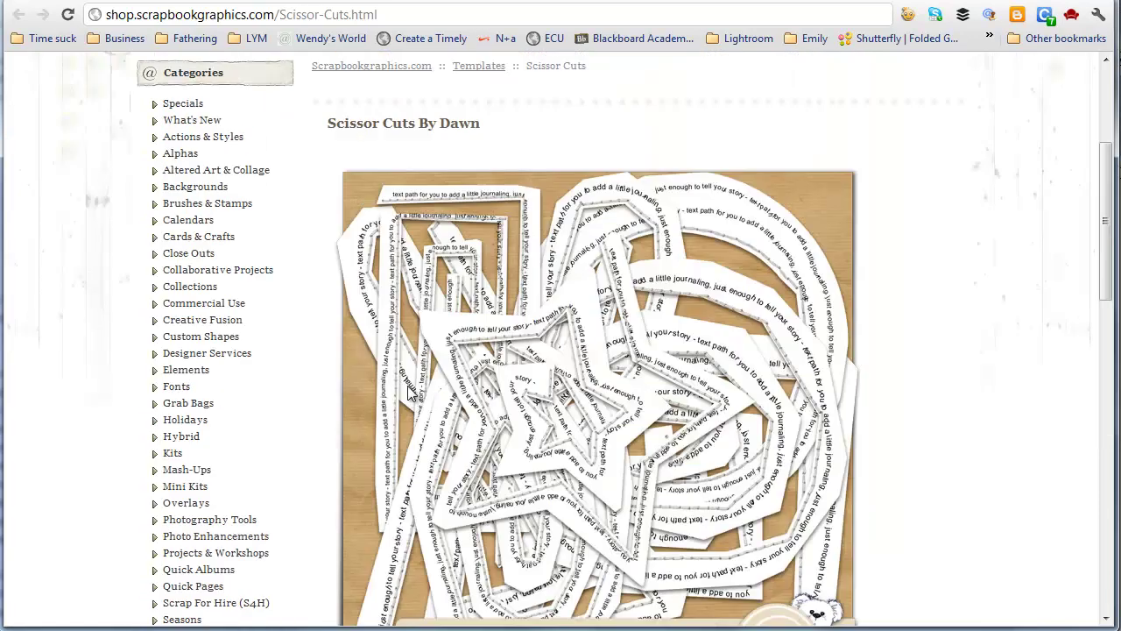
key("alt+Left")
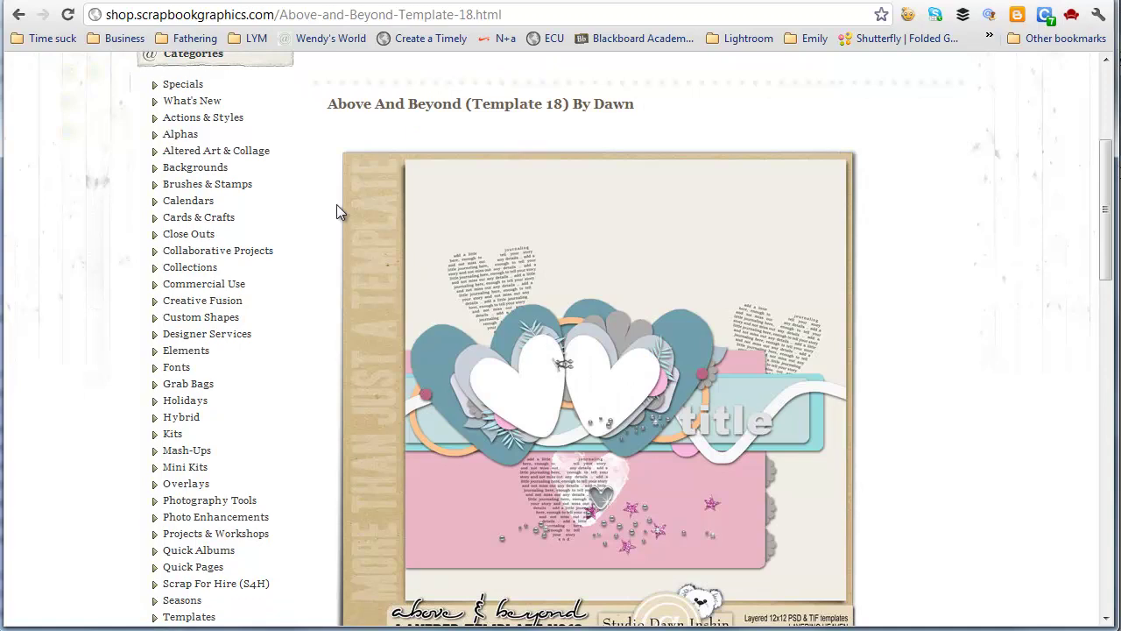
scroll(324, 263, "down", 1)
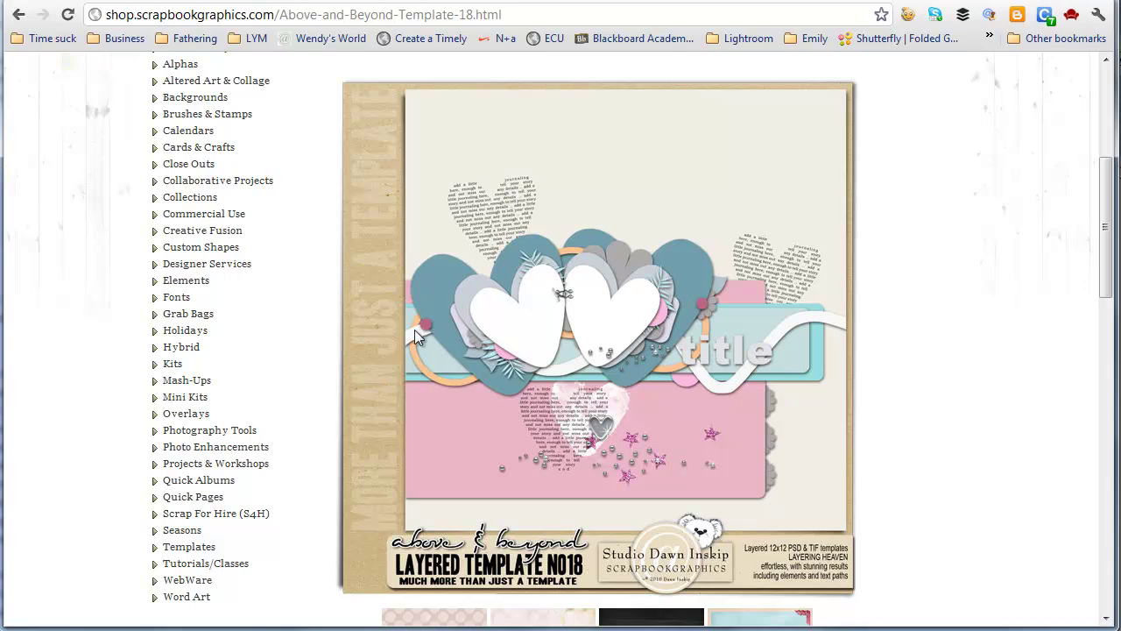
scroll(280, 383, "down", 2)
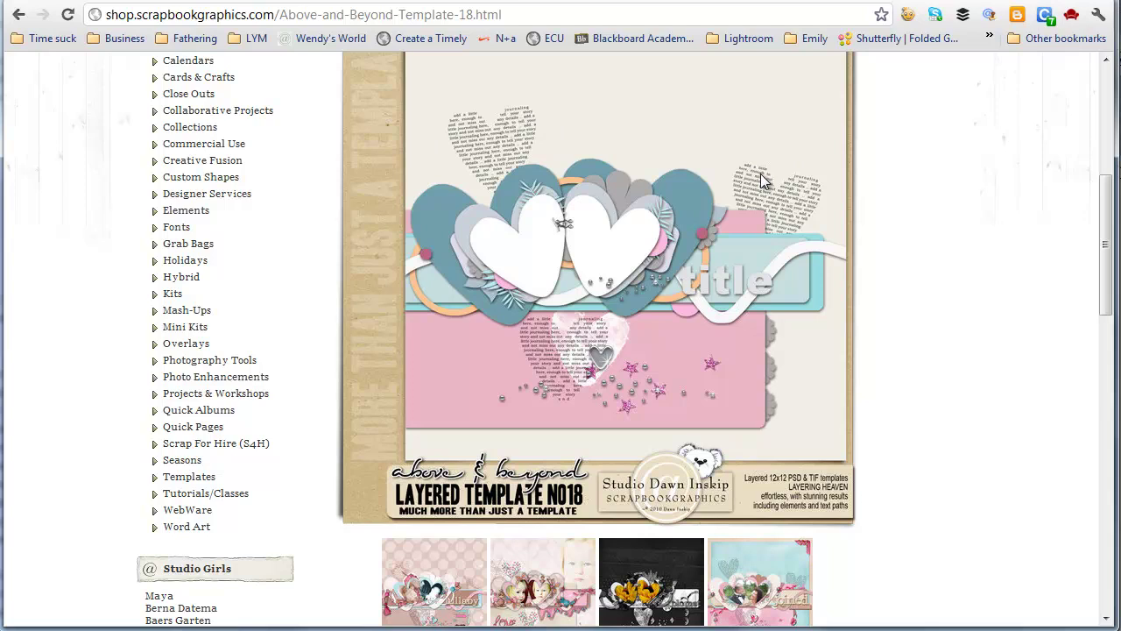
scroll(280, 464, "down", 3)
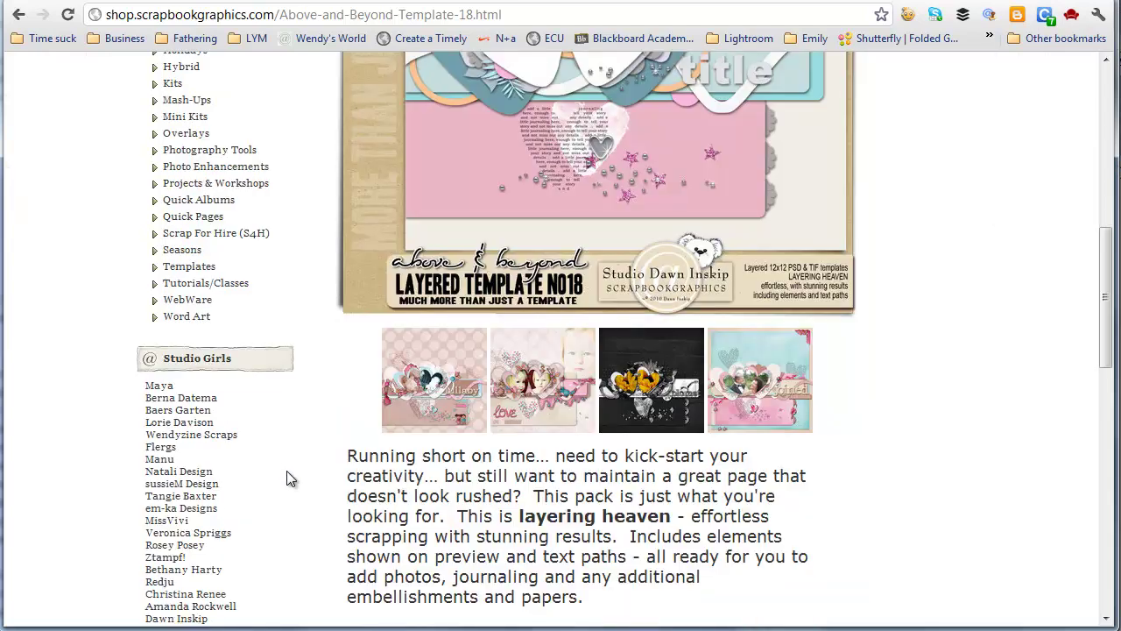
scroll(279, 478, "up", 7)
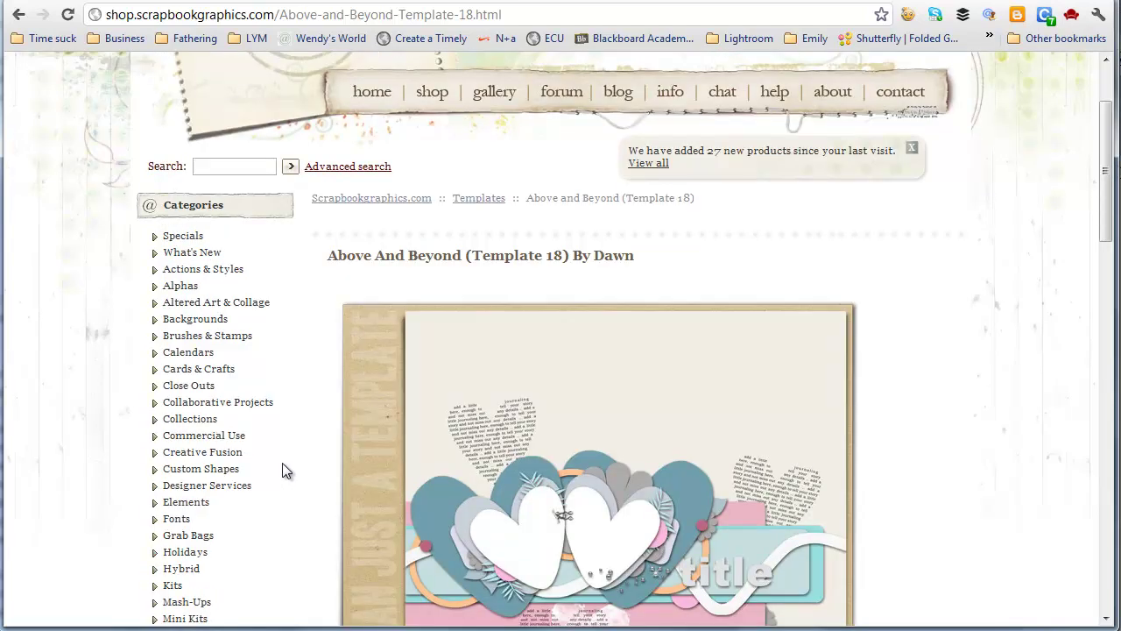